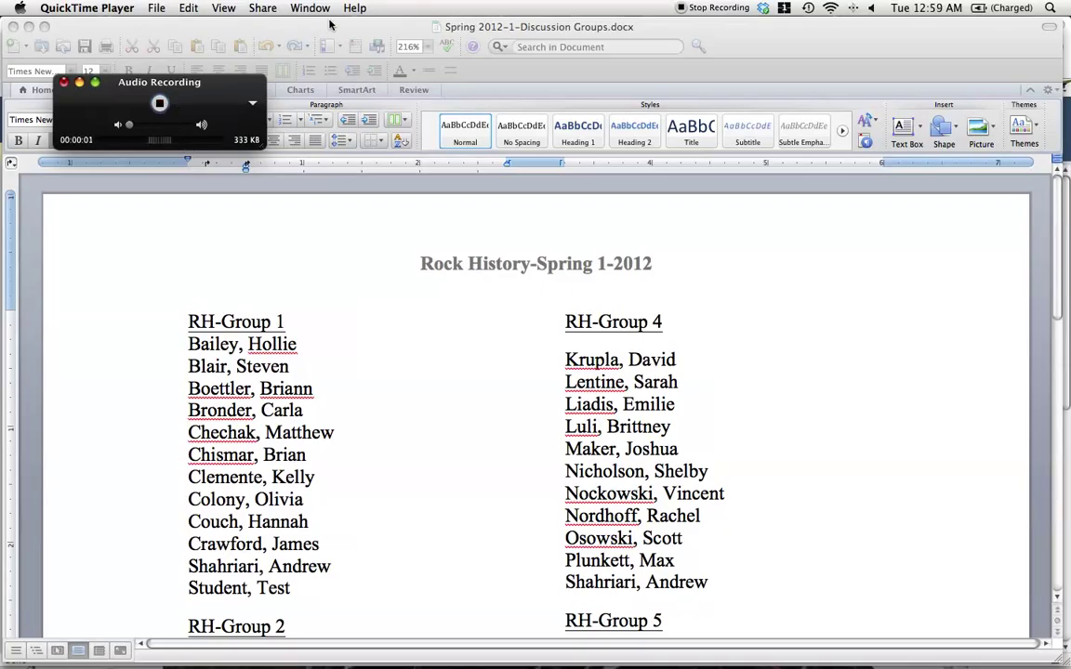
Set the Word Discussion Groups roster aside and bring up the Blackboard Learn course list in Firefox
click(318, 25)
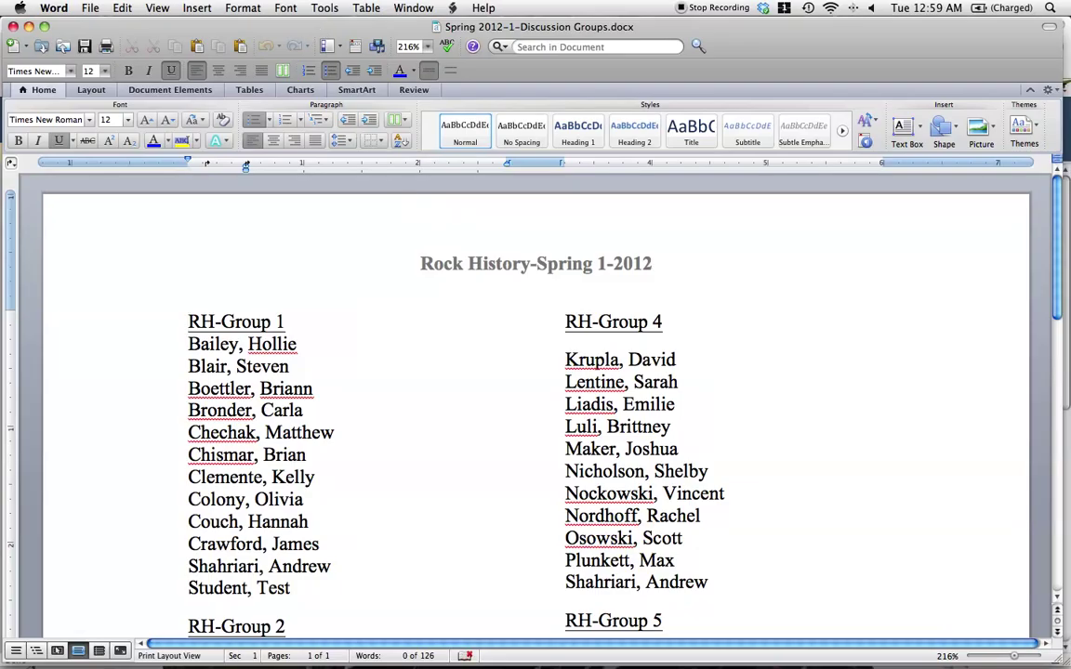
key(F9)
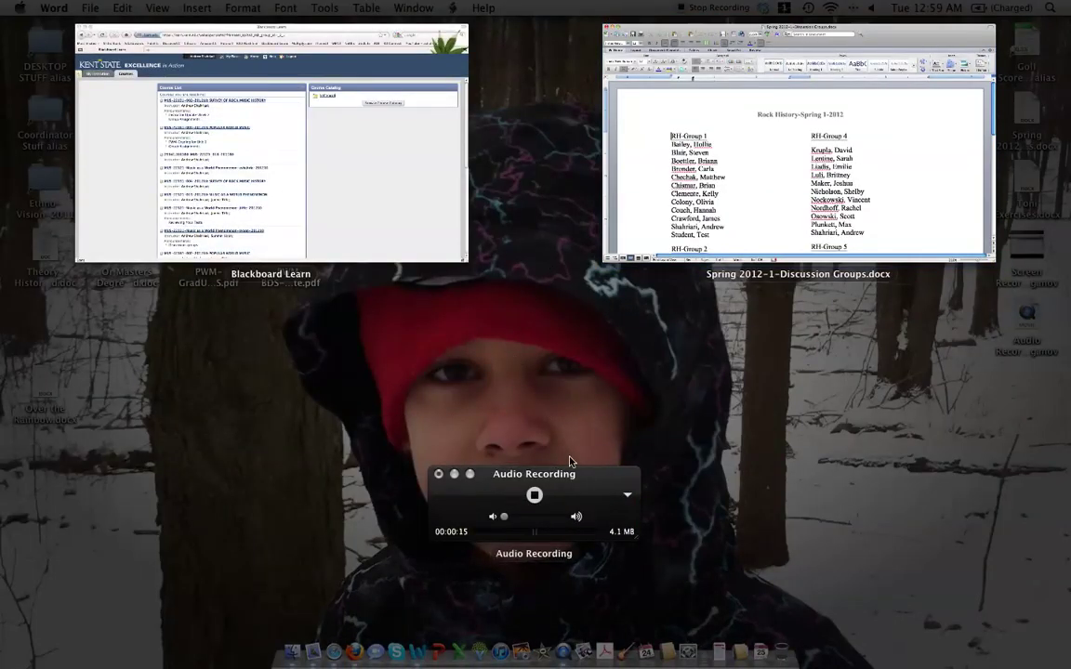
click(408, 201)
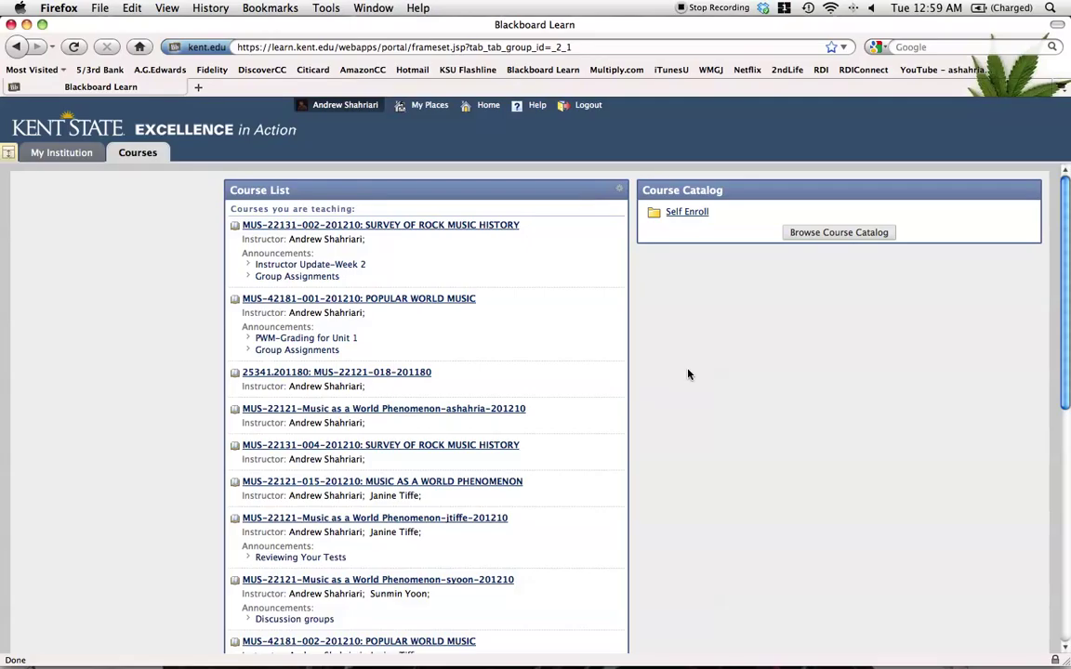
Look at the test-student workspace, then return to the instructor's Blackboard Learn window
key(ctrl+Right)
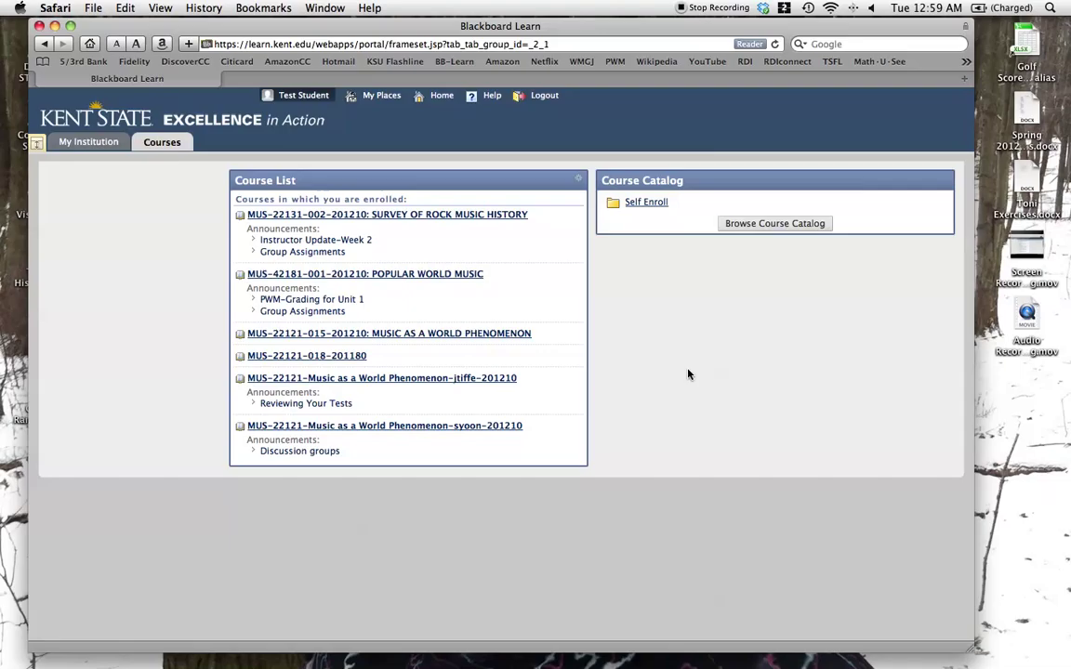
key(ctrl+Left)
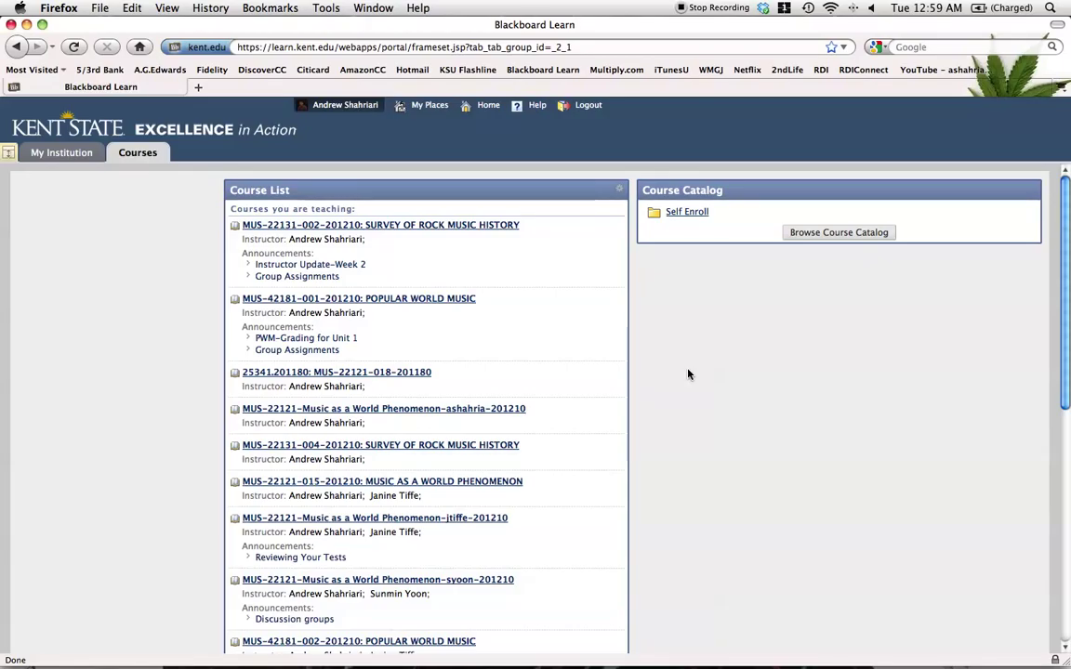
Open Survey of Rock Music History, preview it with Edit Mode off, then turn editing back on
click(431, 227)
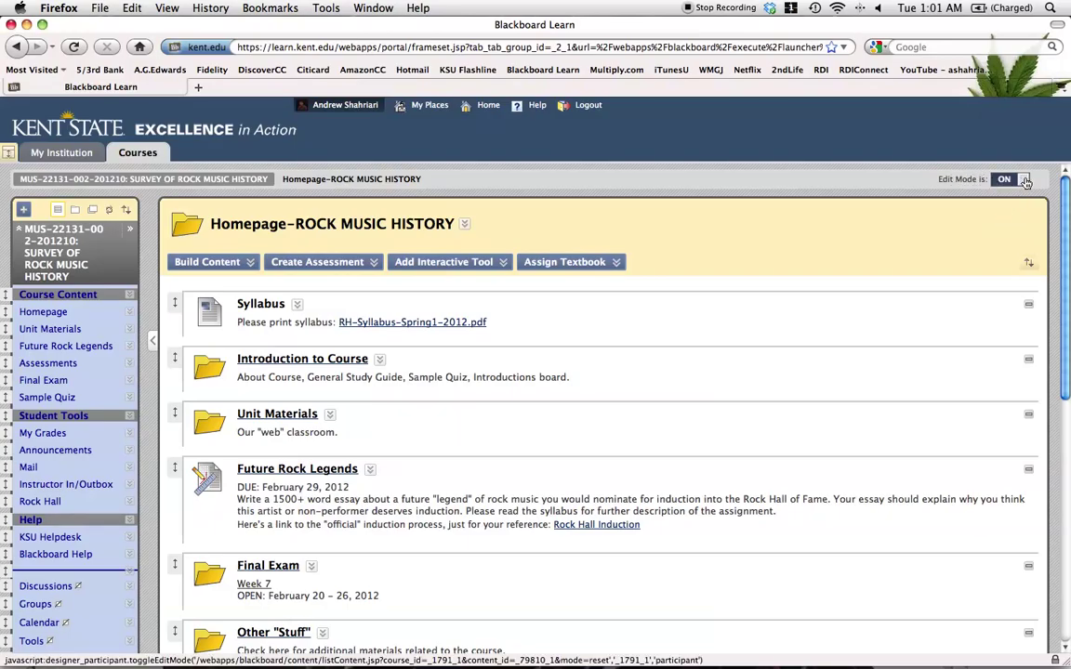
click(1023, 181)
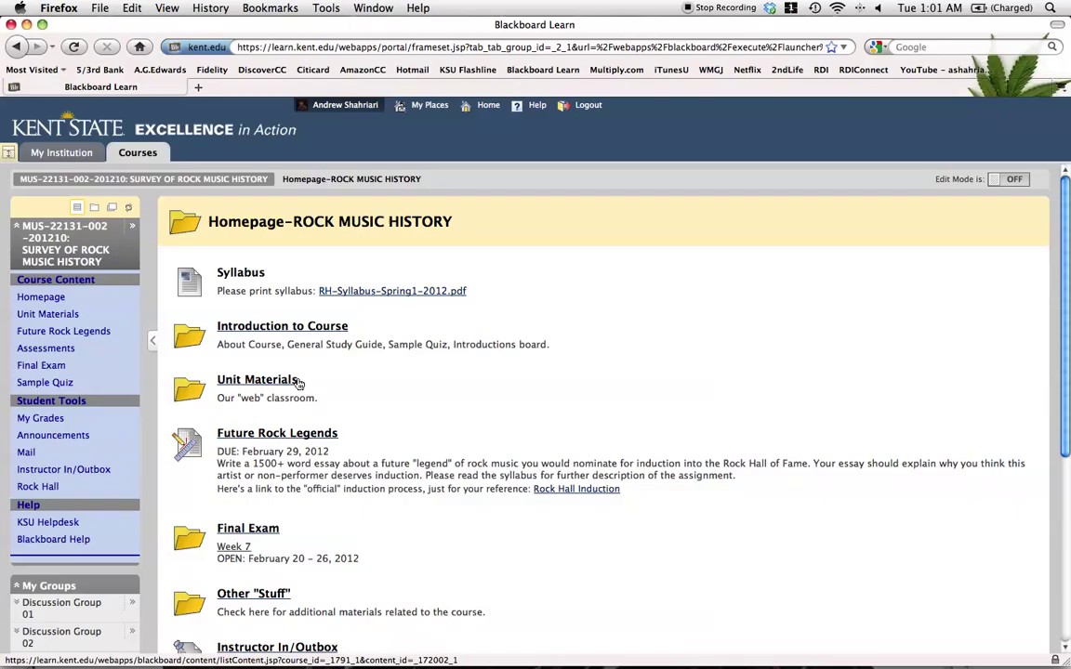
scroll(297, 383, down, 8)
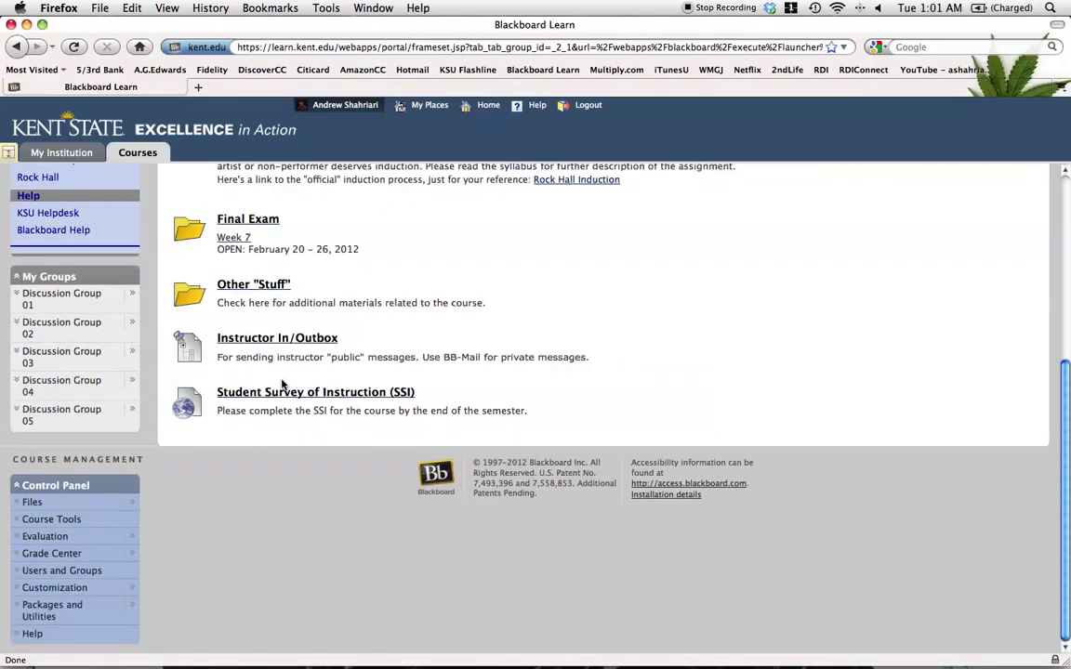
scroll(182, 506, up, 2)
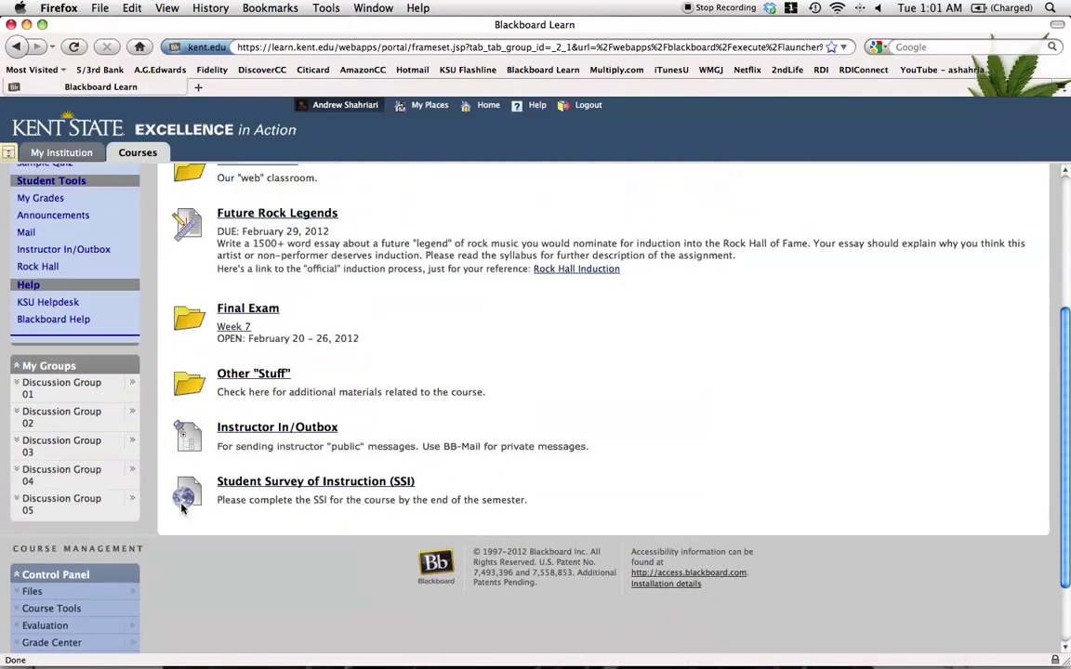
scroll(182, 506, up, 3)
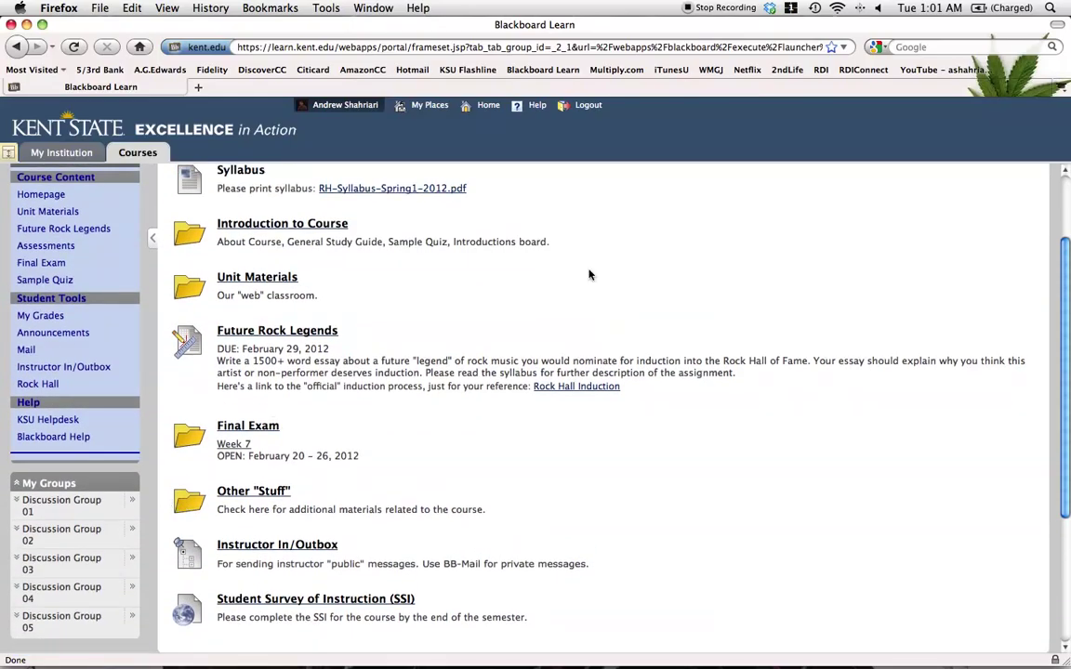
scroll(756, 243, up, 3)
click(996, 183)
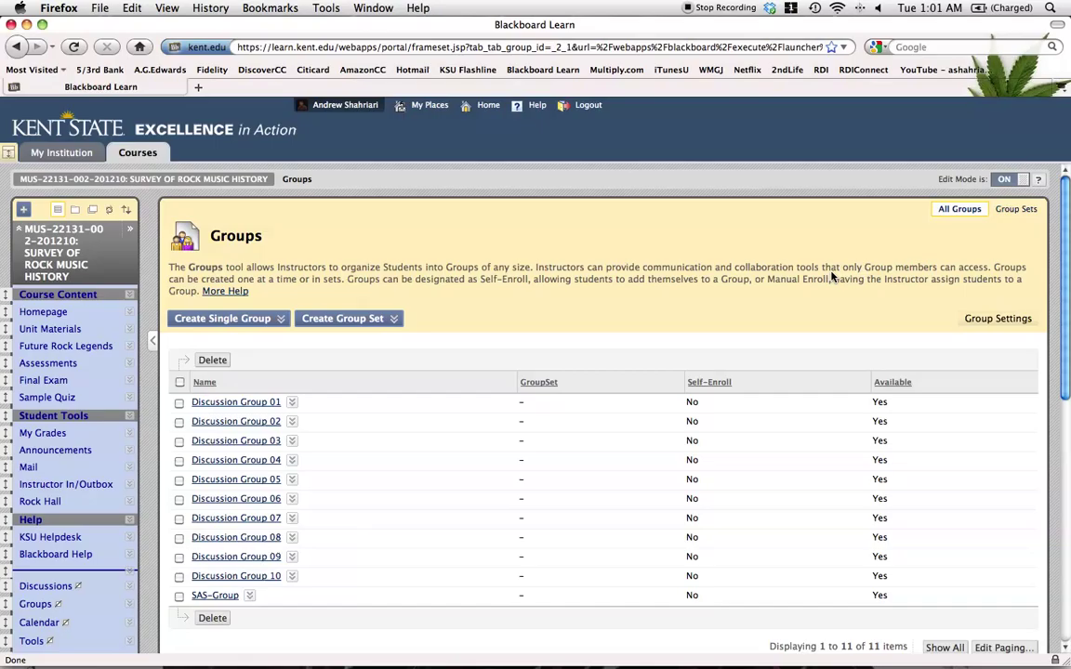
View the course's Groups page with Edit Mode off
click(1023, 181)
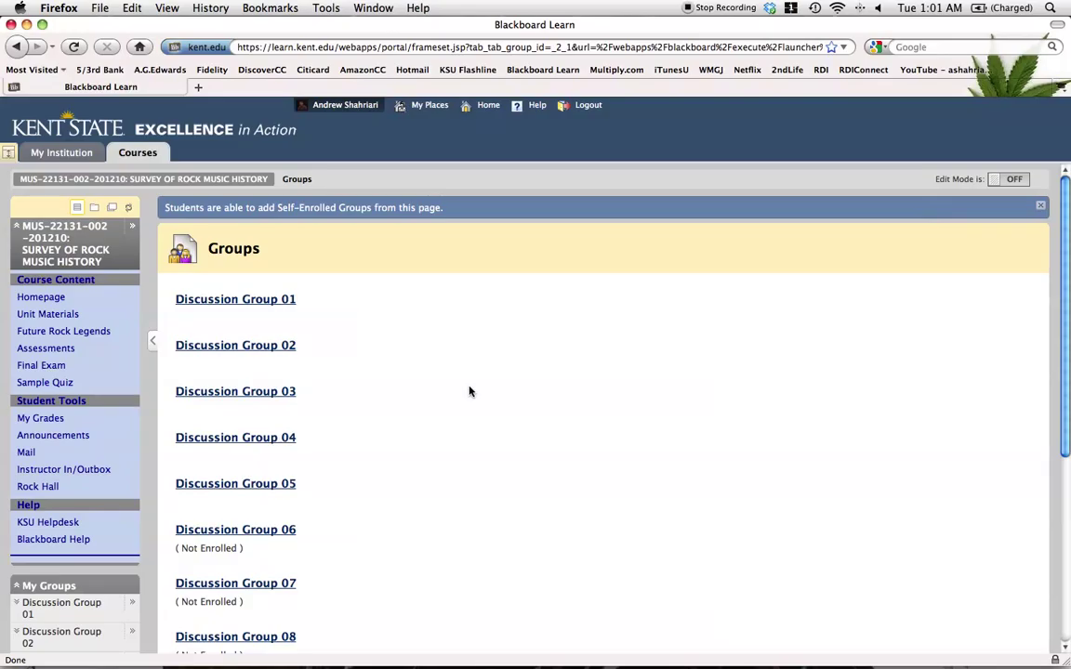
scroll(469, 391, down, 3)
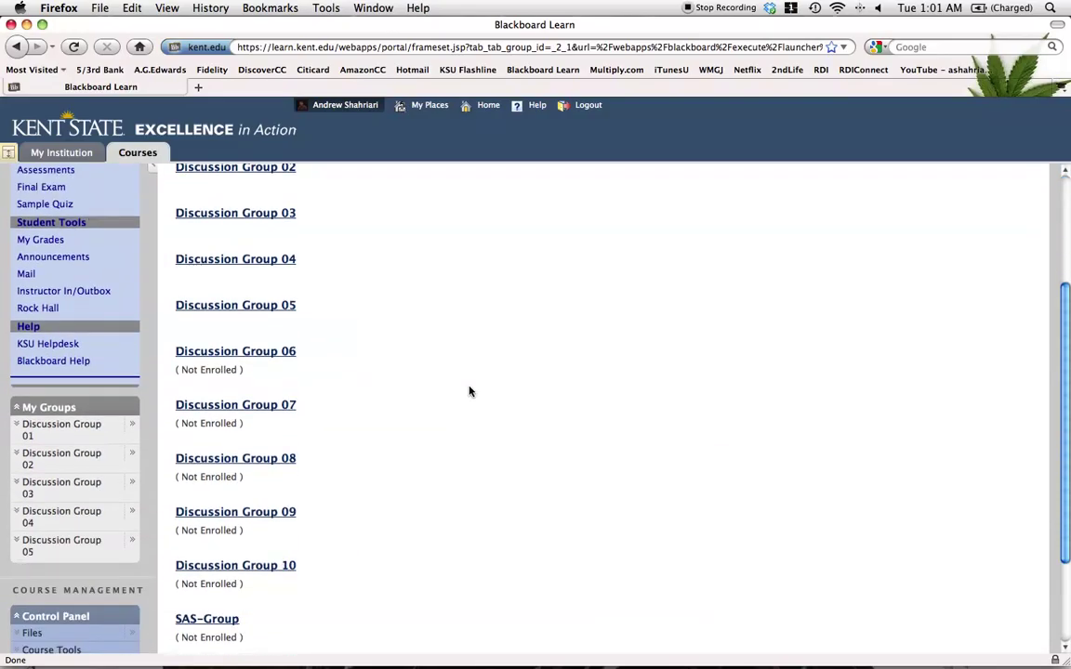
scroll(436, 371, up, 3)
scroll(368, 315, up, 1)
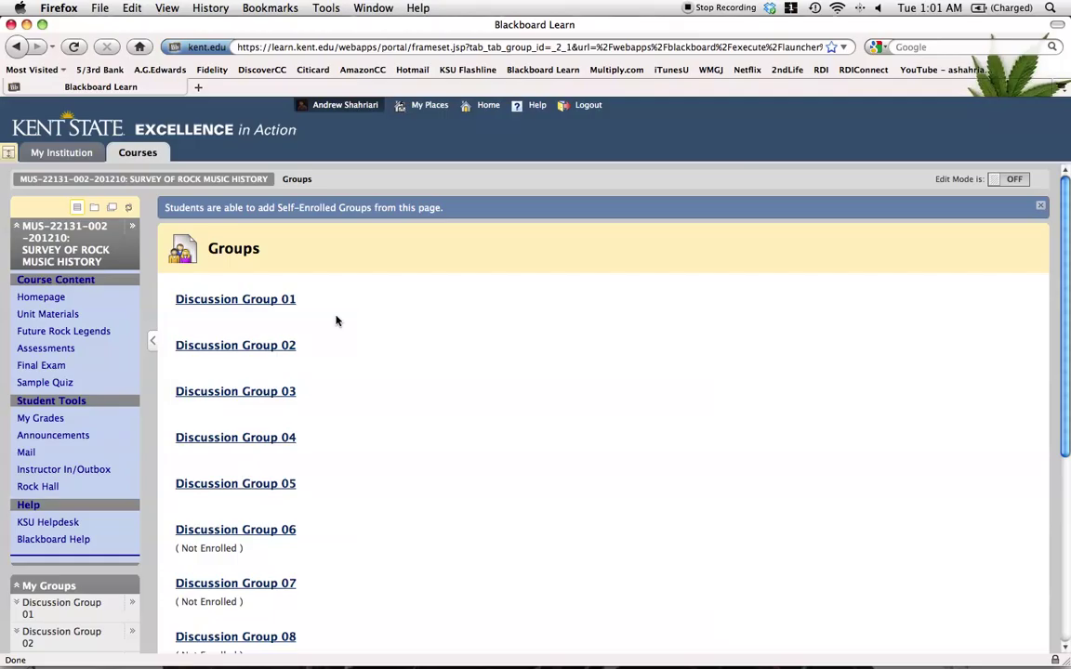
Open Discussion Group 01 and copy its member names
click(218, 304)
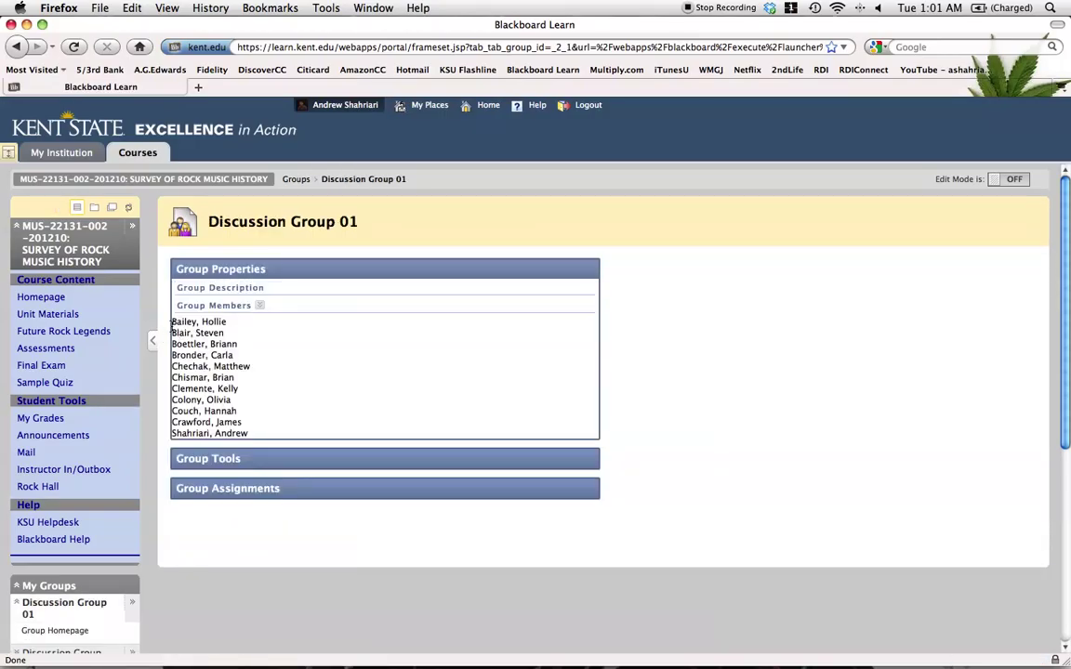
drag(173, 322, 261, 432)
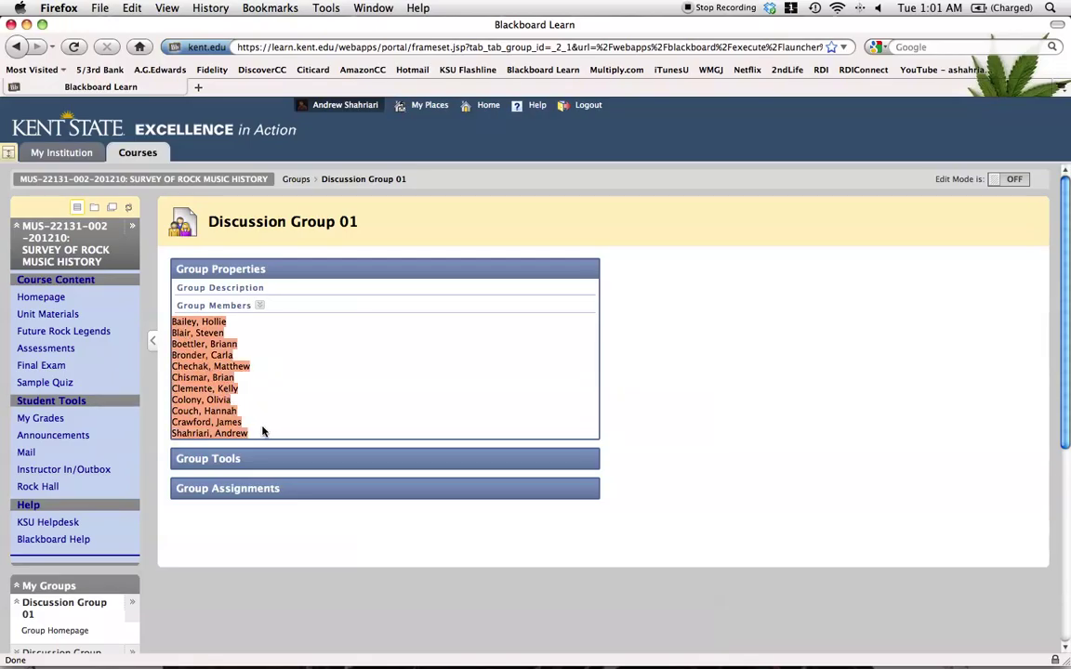
key(super+c)
key(F3)
Paste Discussion Group 01's eleven members into a new Word document, then return to Blackboard
click(717, 197)
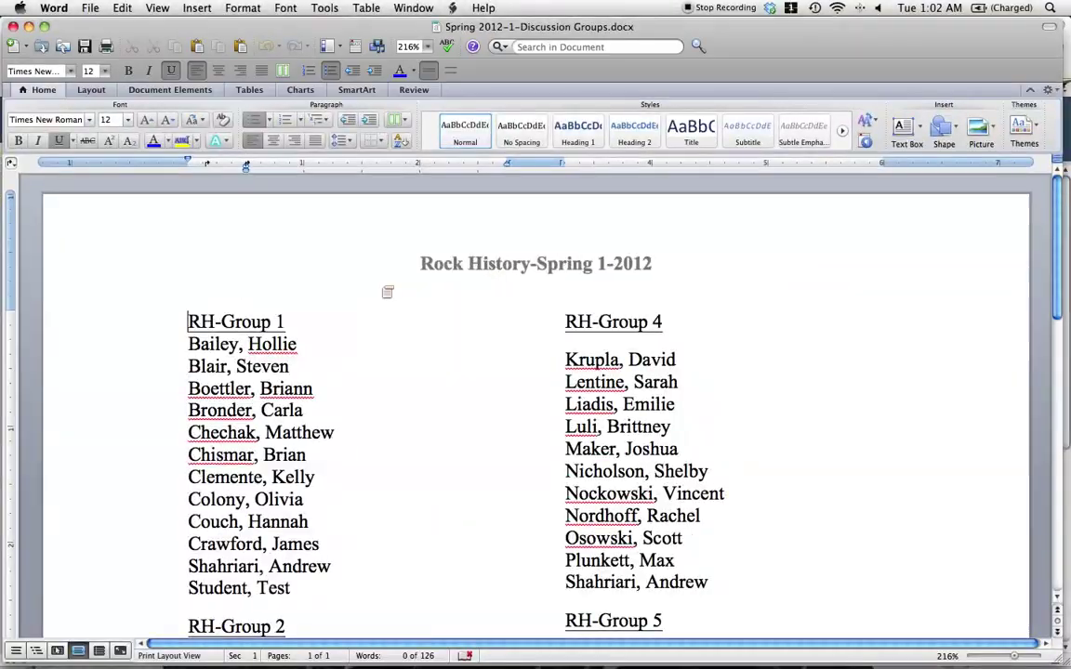
click(13, 47)
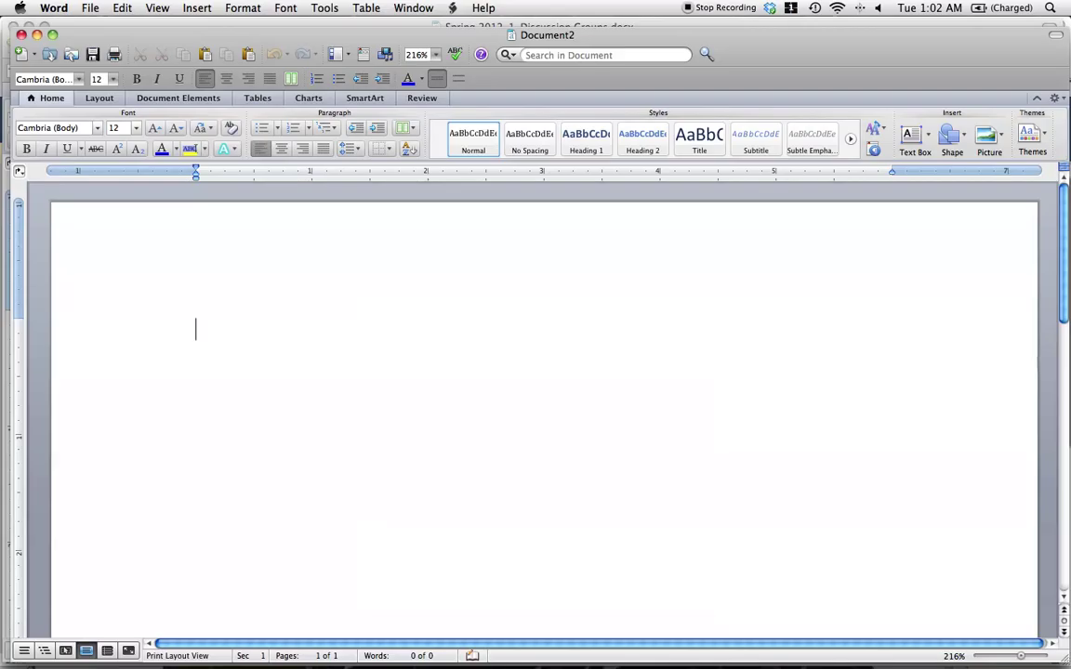
key(super+v)
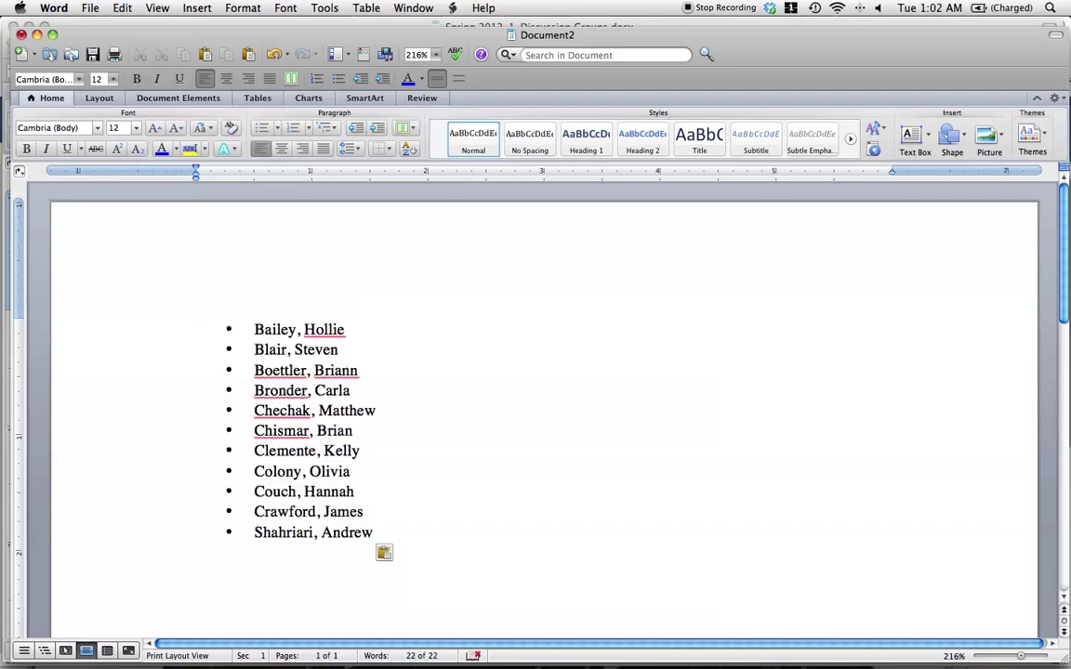
key(Return)
key(Return)
key(F9)
click(406, 167)
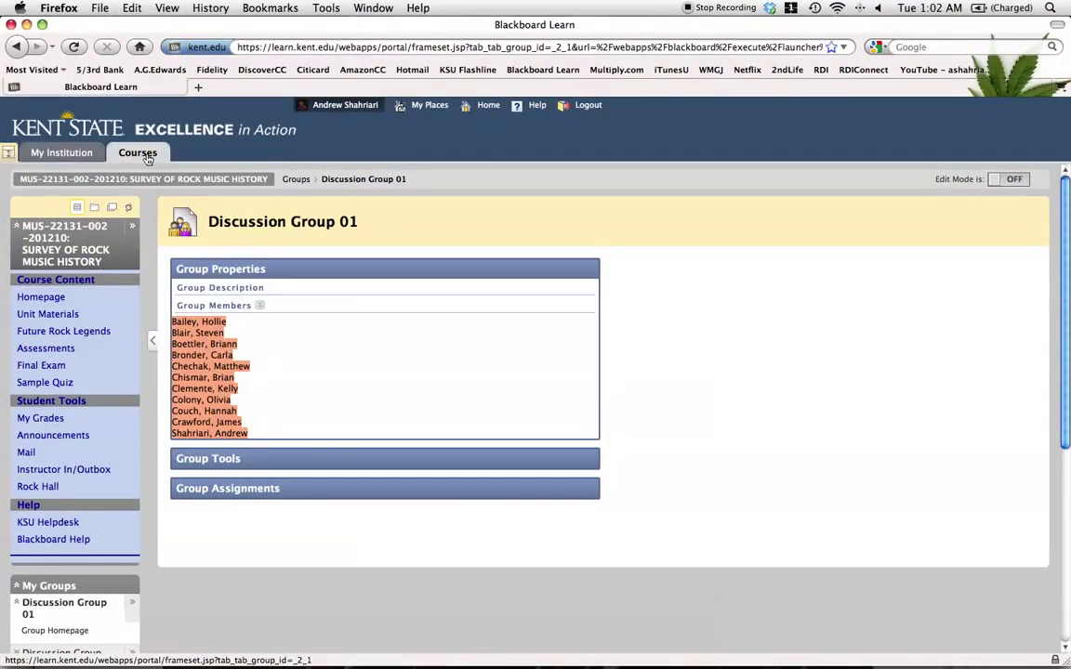
Return to the course's Groups page in student view and select Discussion Group 02's member names
click(140, 155)
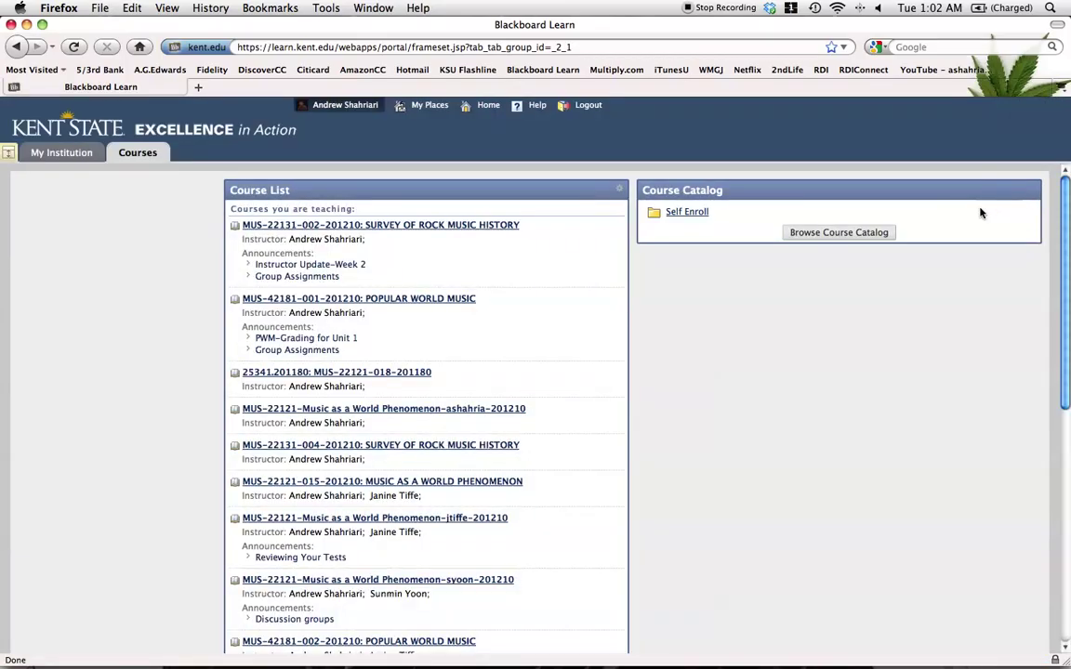
click(400, 226)
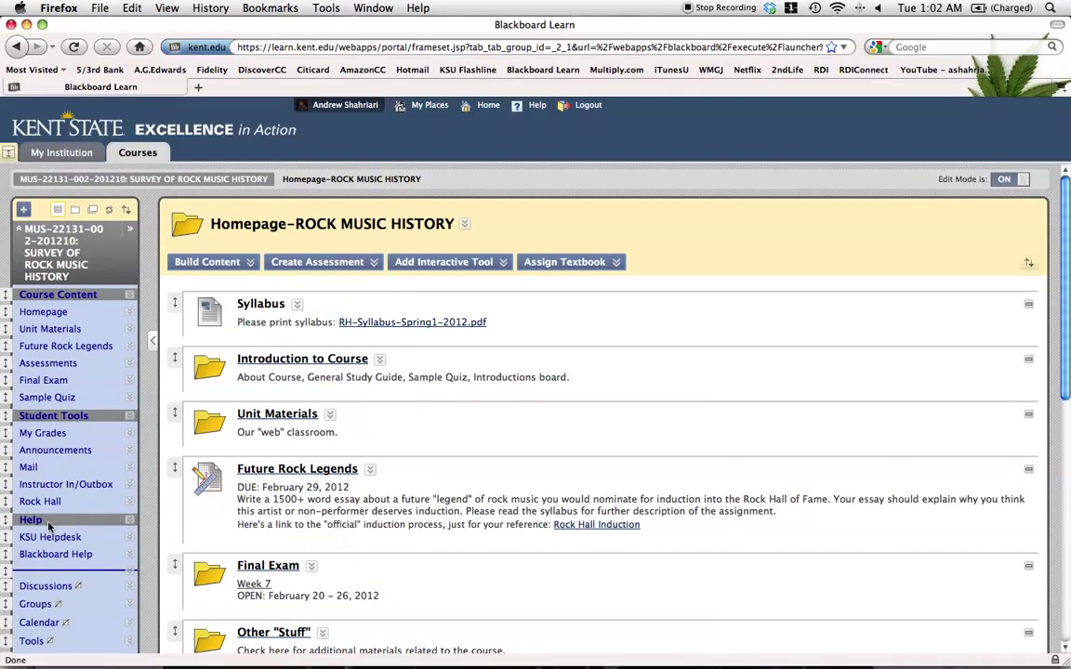
click(34, 604)
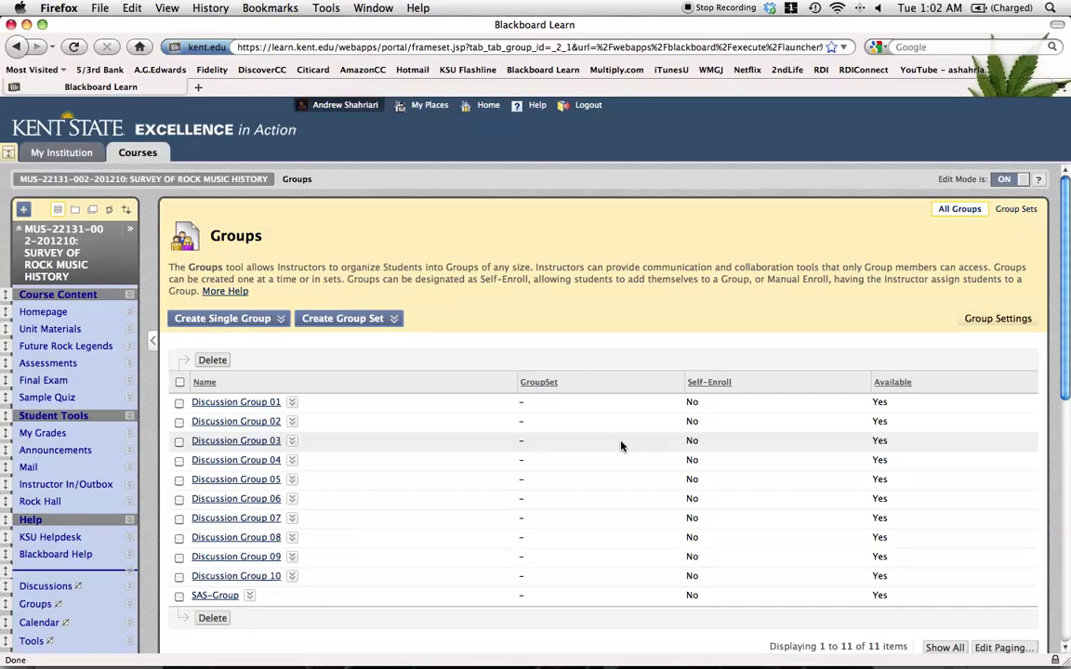
click(1019, 184)
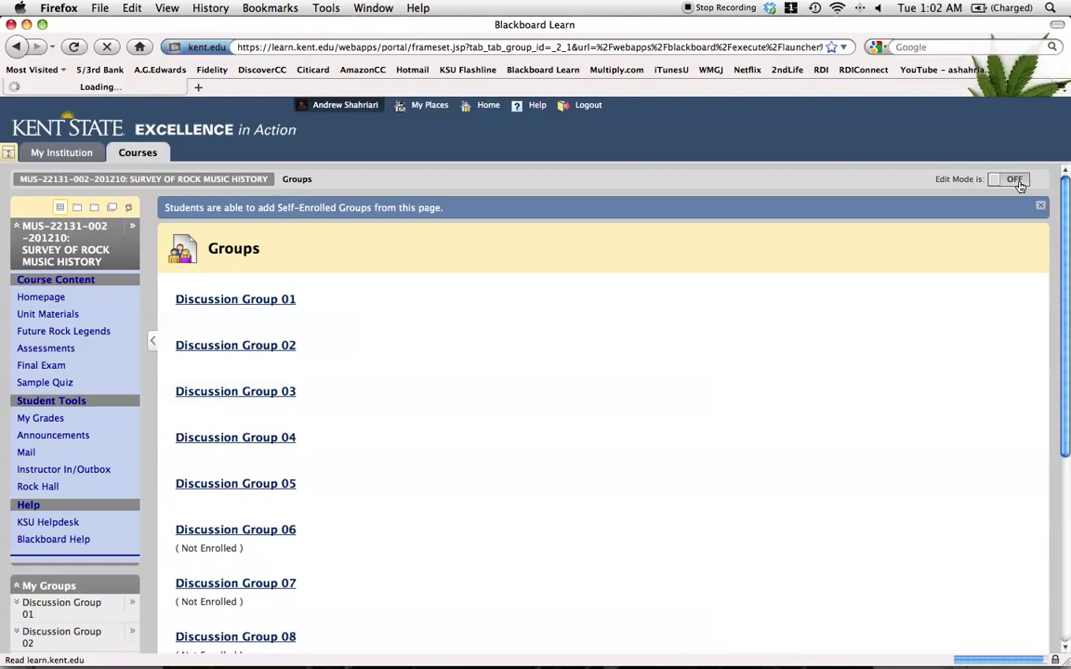
click(240, 350)
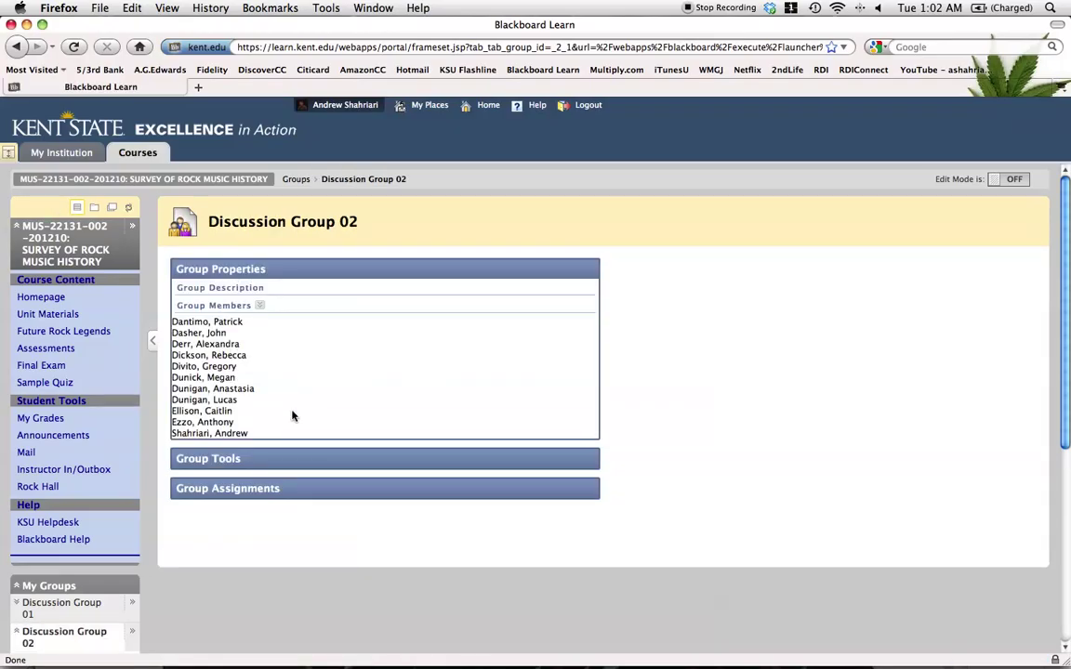
drag(172, 321, 266, 433)
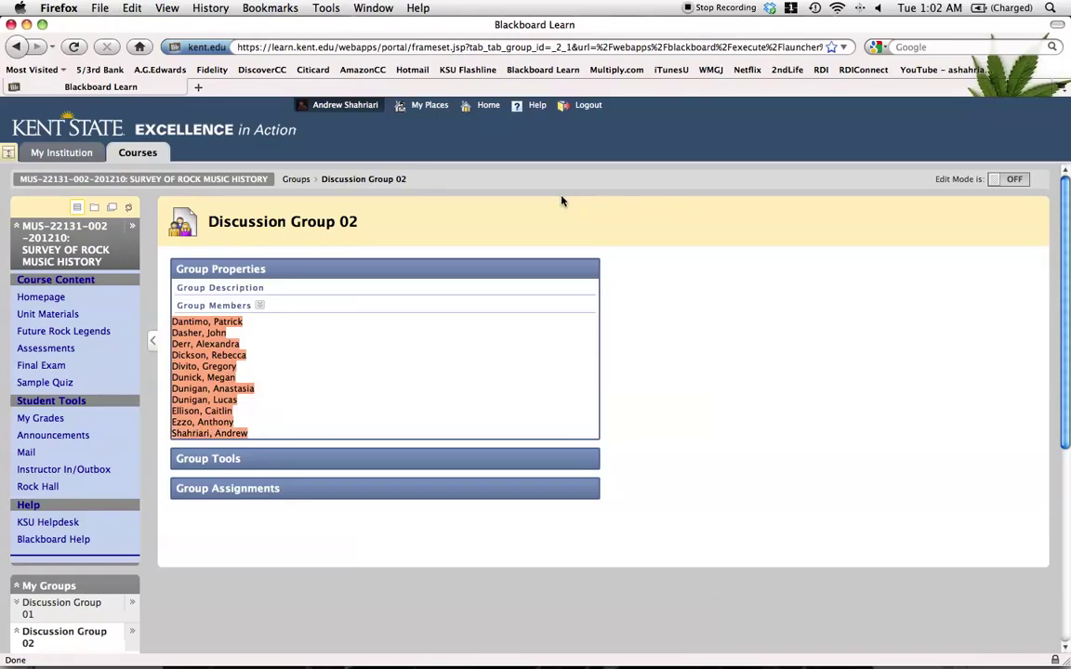
key(F3)
Paste Discussion Group 02's eleven members into Document2 below the first list, then return to Blackboard
click(770, 184)
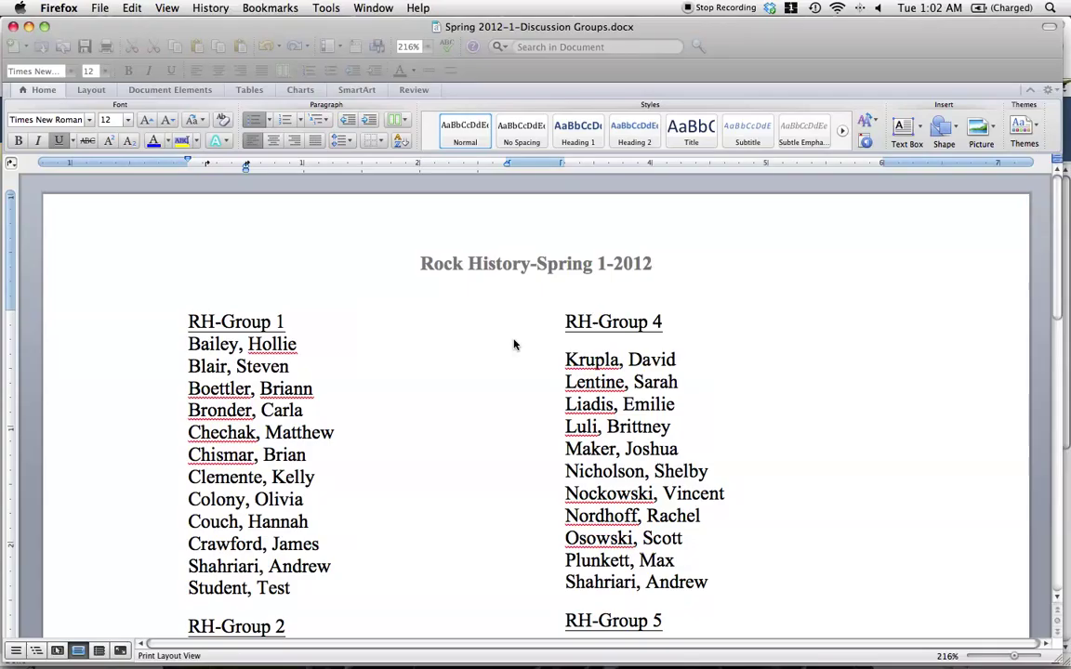
key(F3)
click(271, 372)
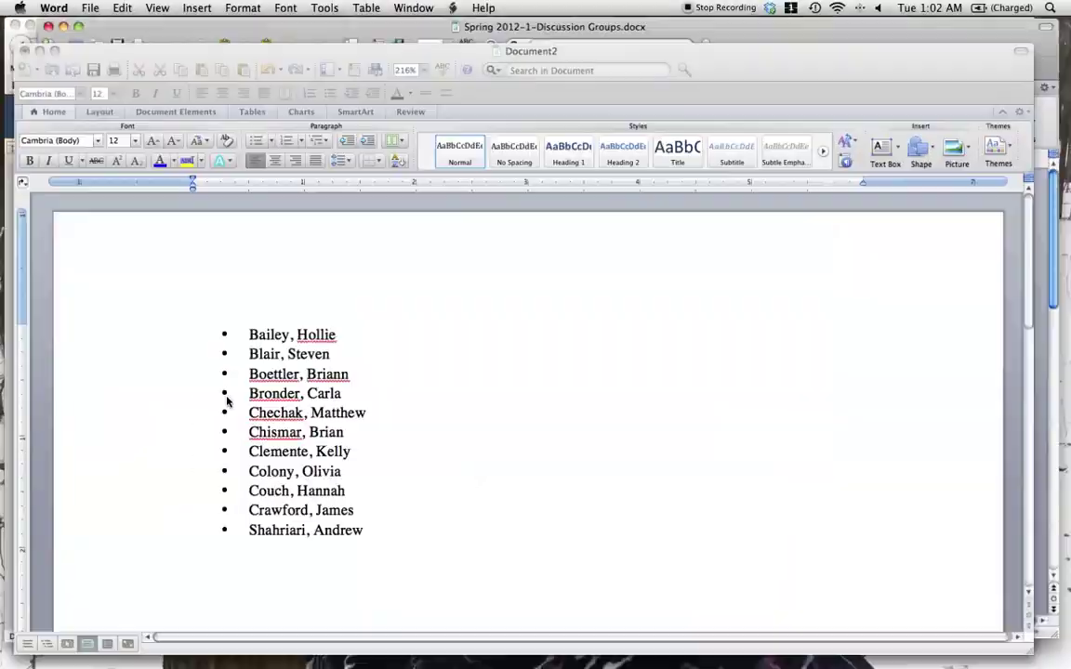
key(super+v)
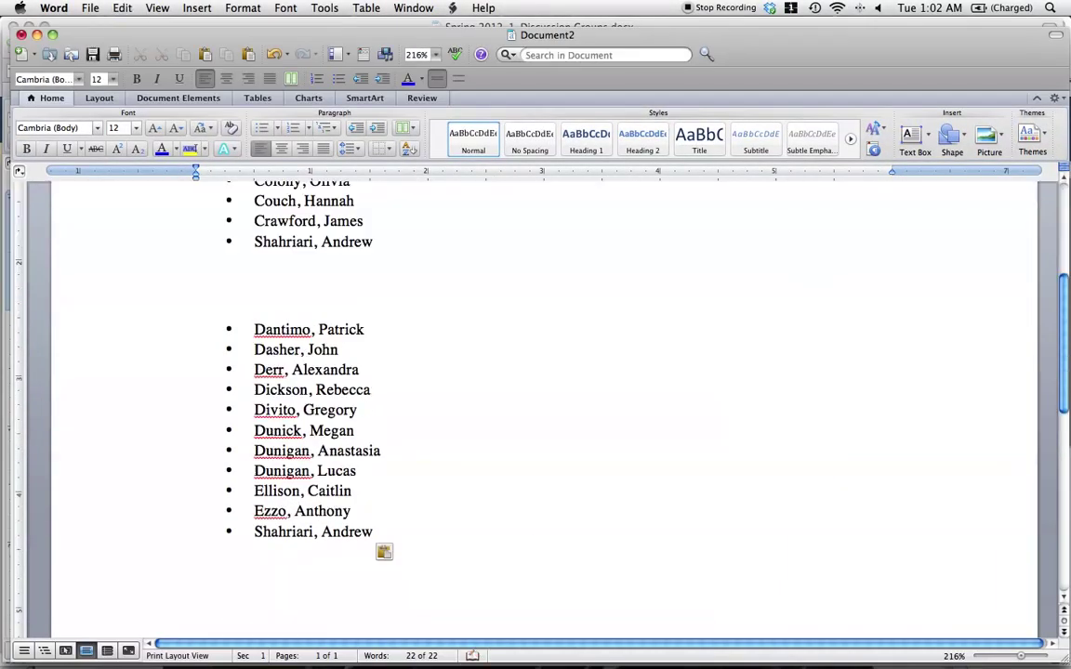
key(F3)
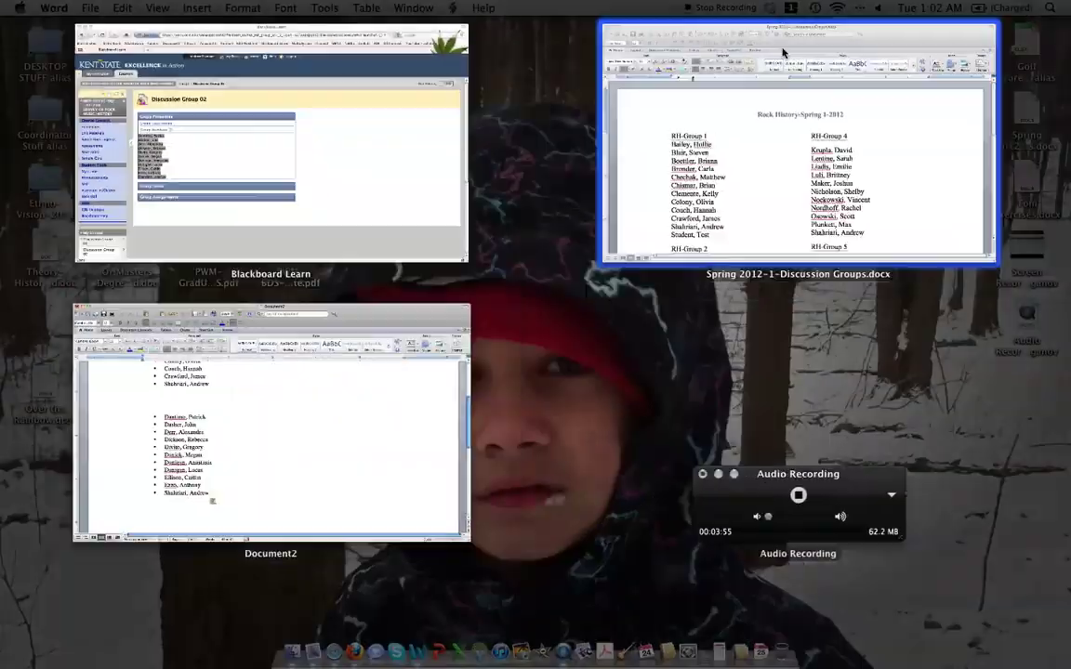
click(289, 203)
Open Discussion Group 03 from the homepage's My Groups and select its ten member names
click(730, 289)
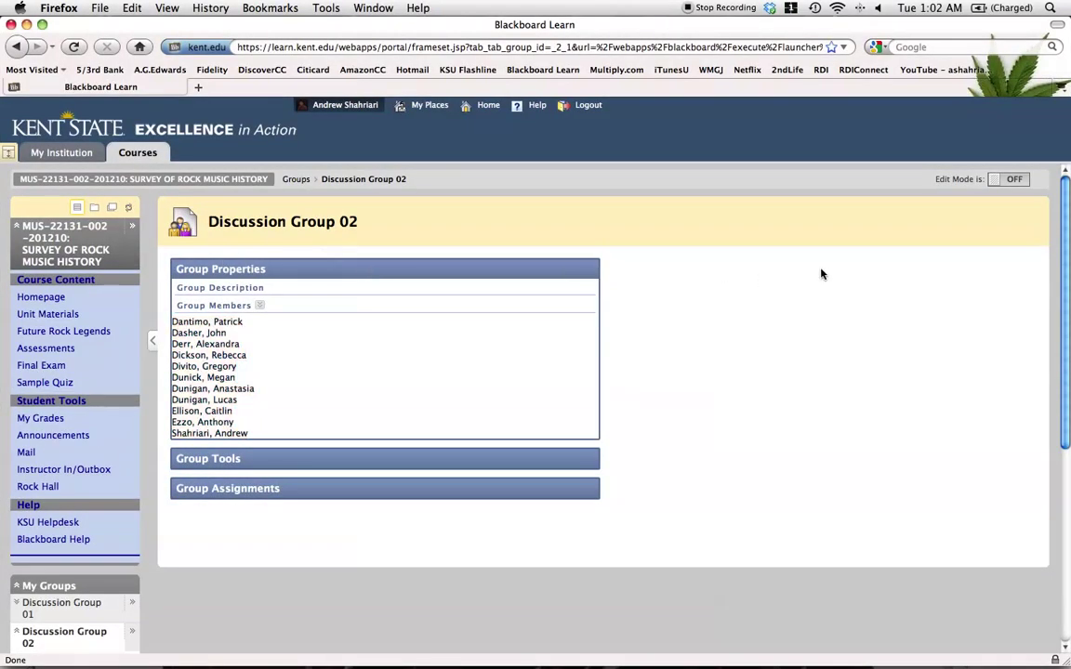
click(37, 299)
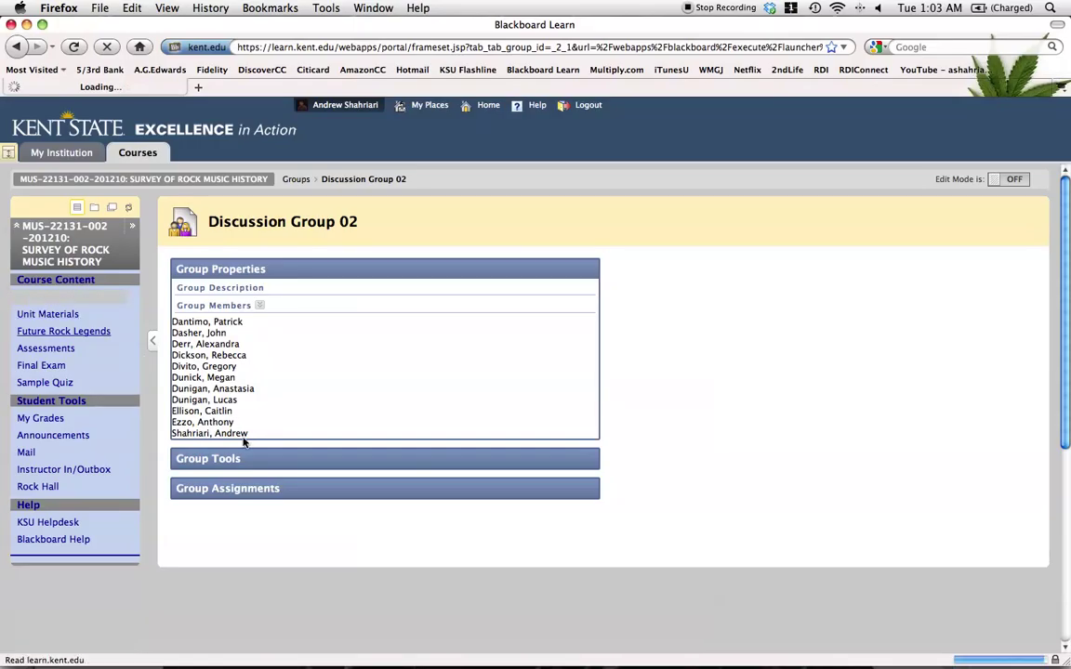
scroll(605, 555, down, 2)
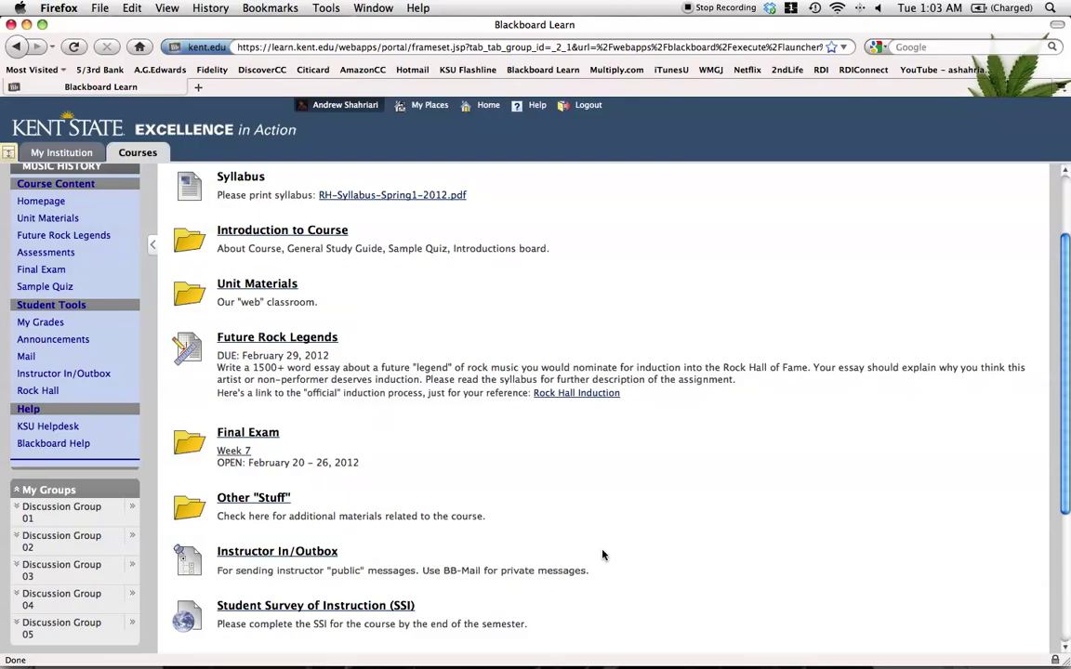
click(30, 575)
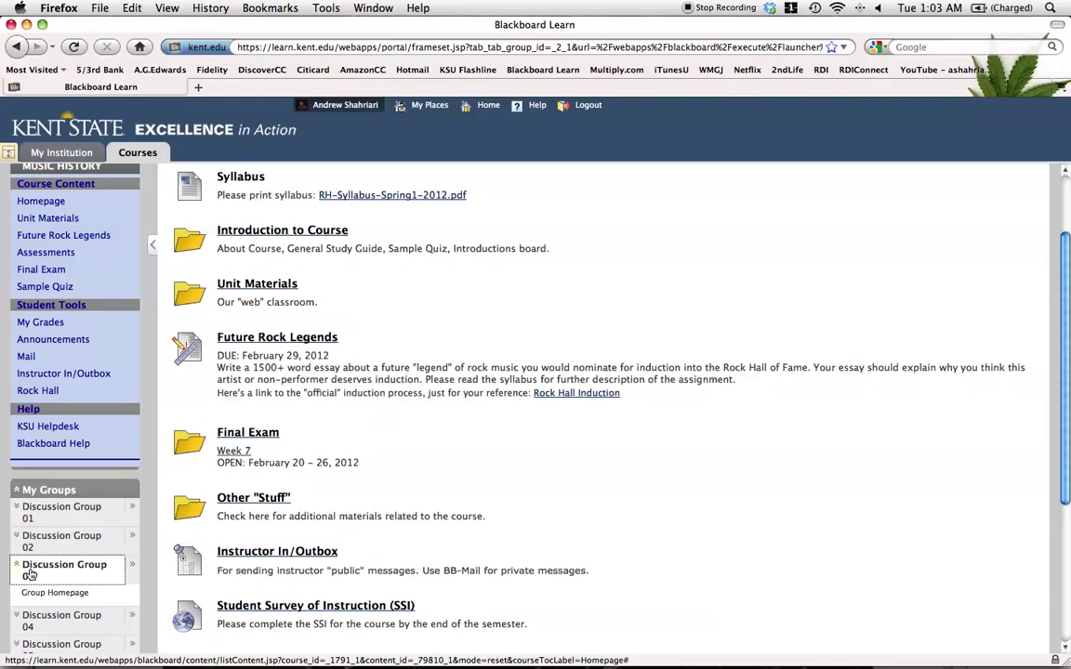
click(131, 565)
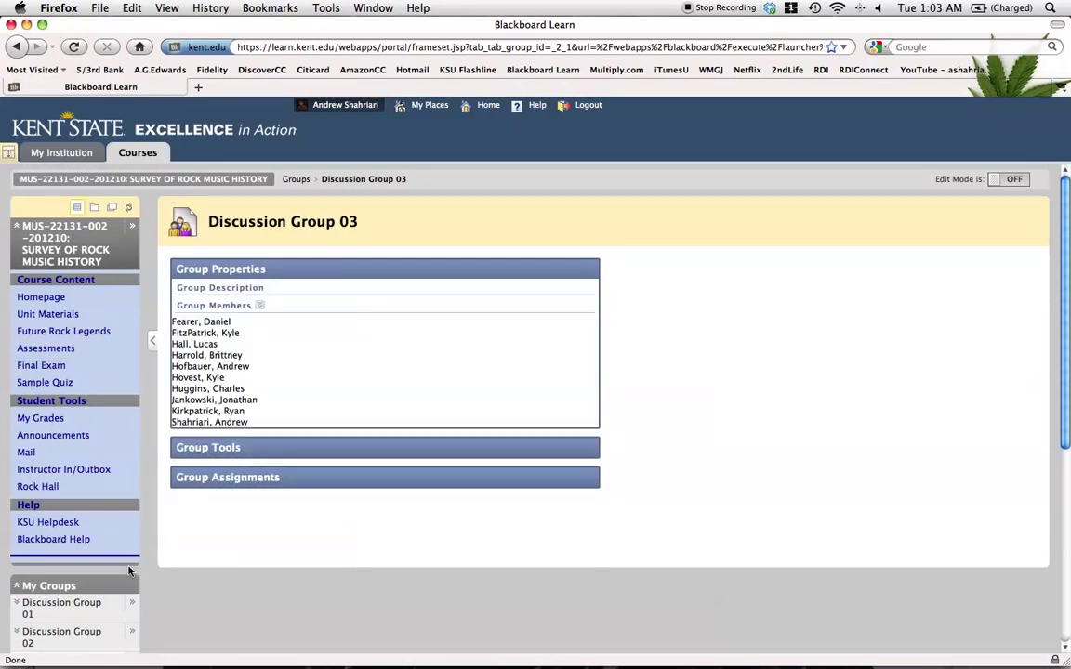
scroll(135, 595, down, 1)
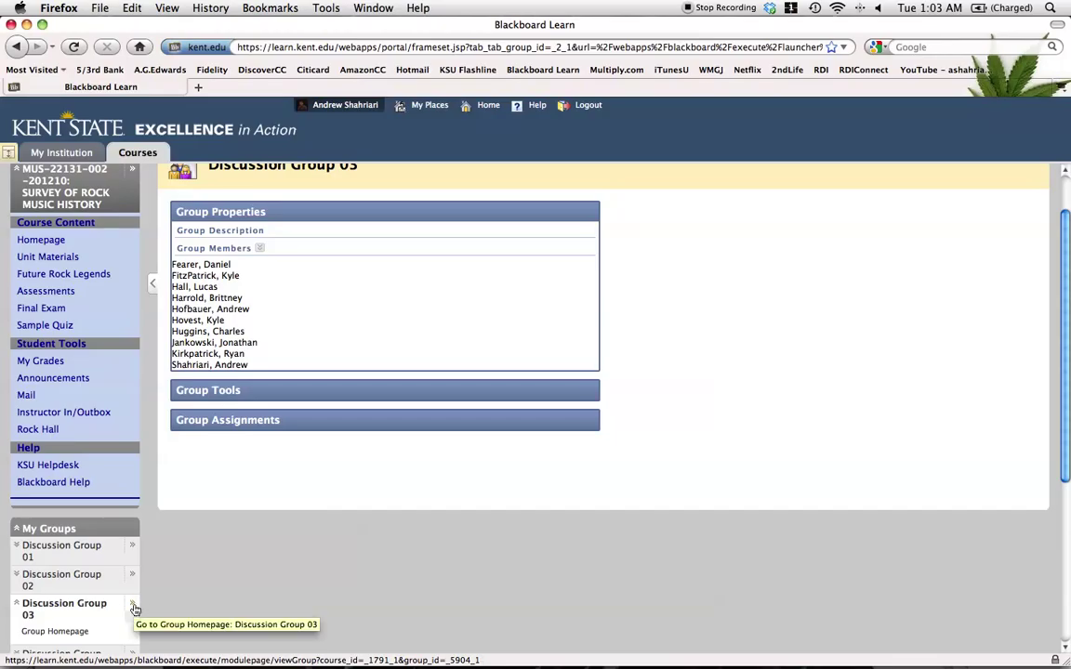
click(70, 632)
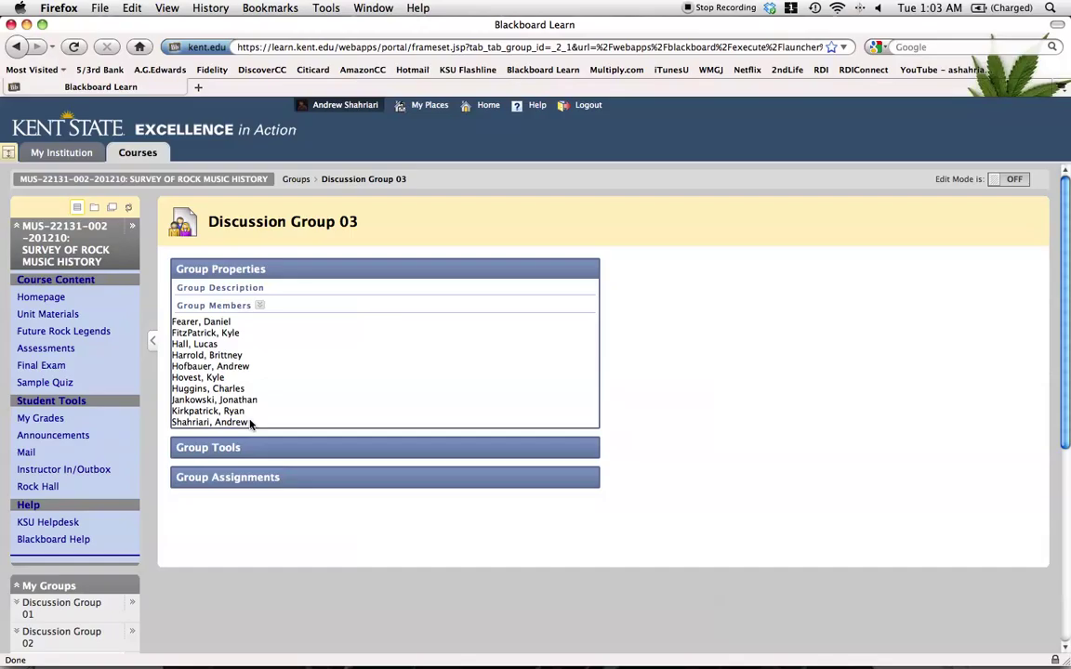
drag(249, 423, 159, 329)
key(super+c)
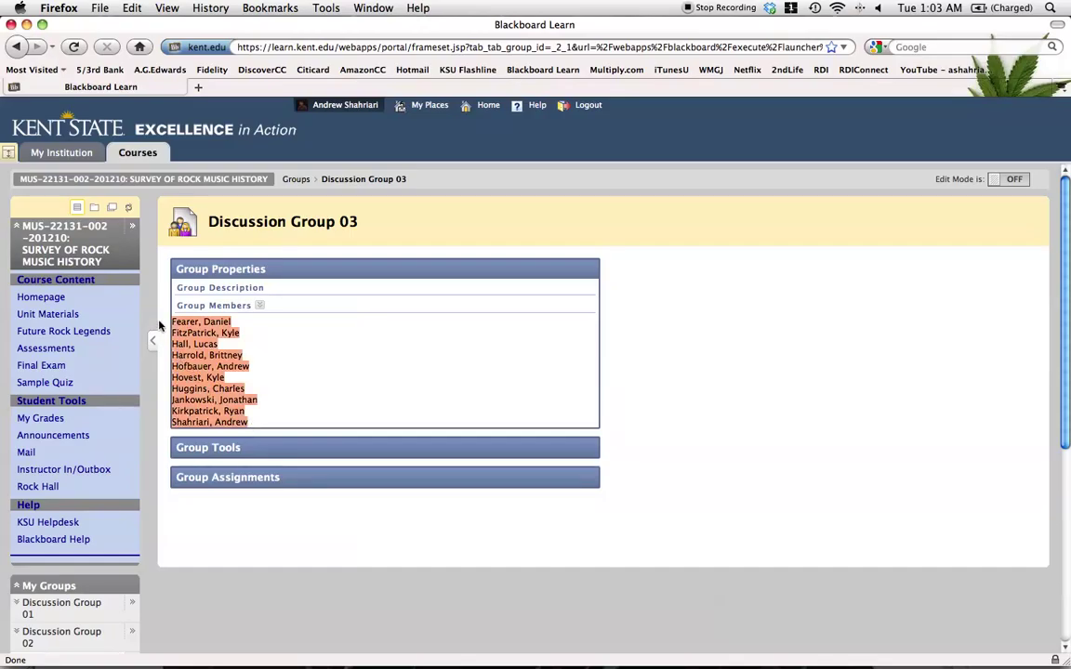
Paste the Discussion Group 03 member list into Document2
key(F9)
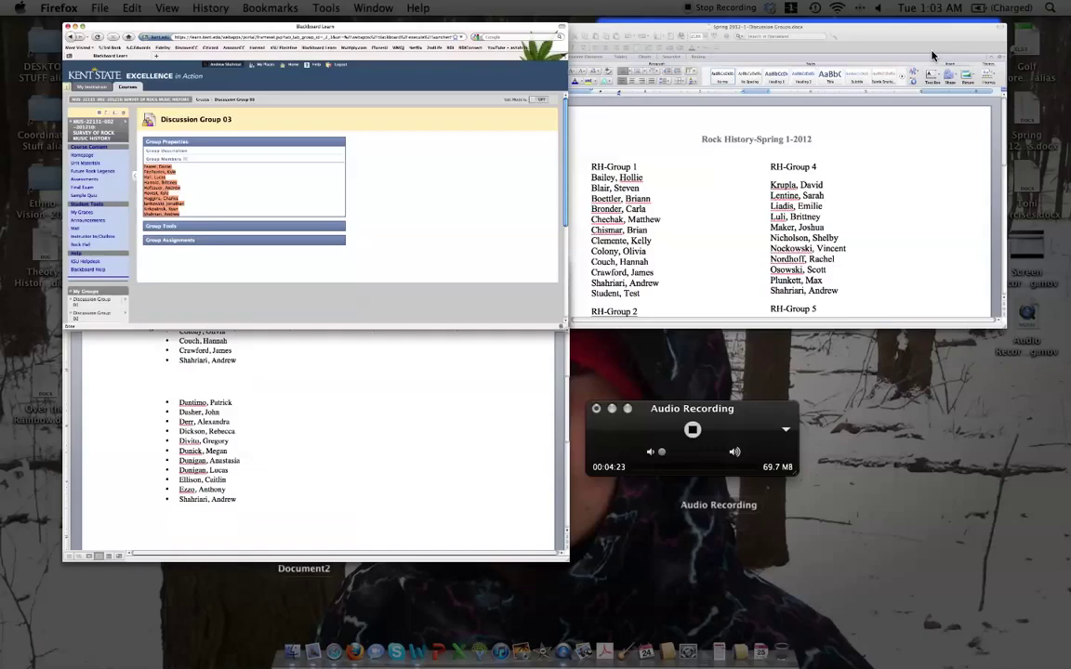
click(406, 440)
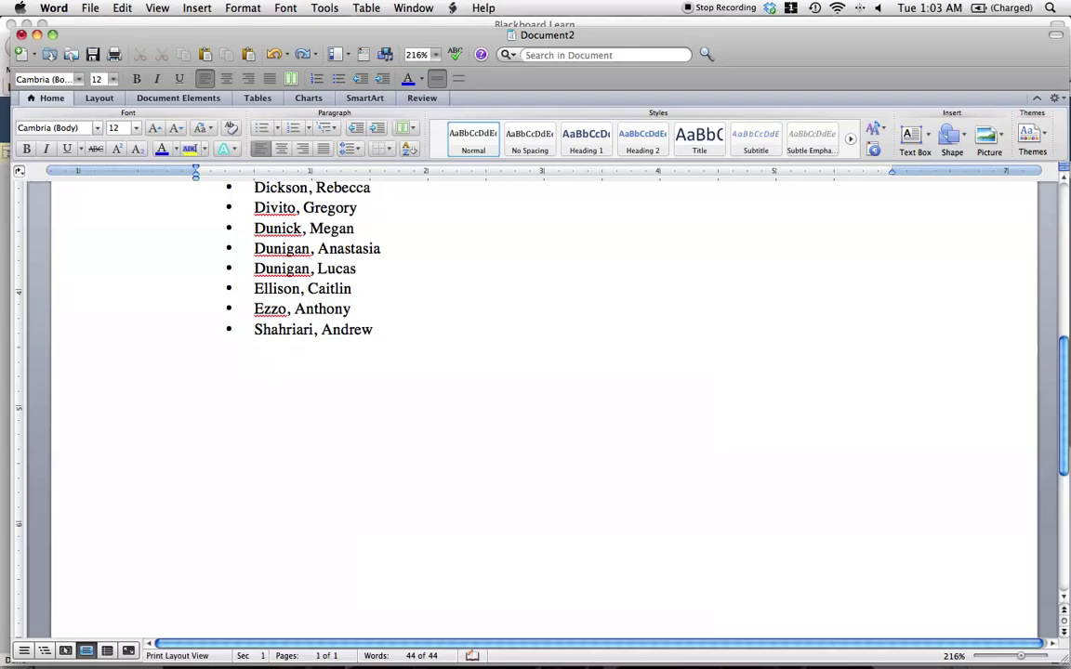
key(super+v)
scroll(544, 409, up, 10)
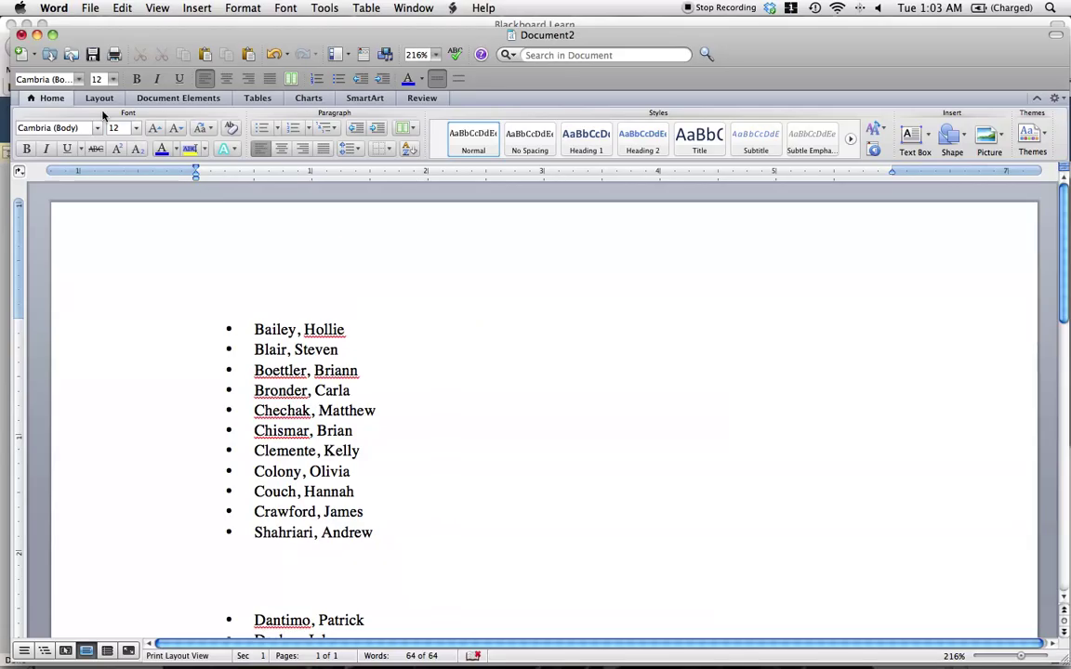
Close Document2 without saving and review the Spring 2012-1-Discussion Groups roster
key(super+w)
click(502, 158)
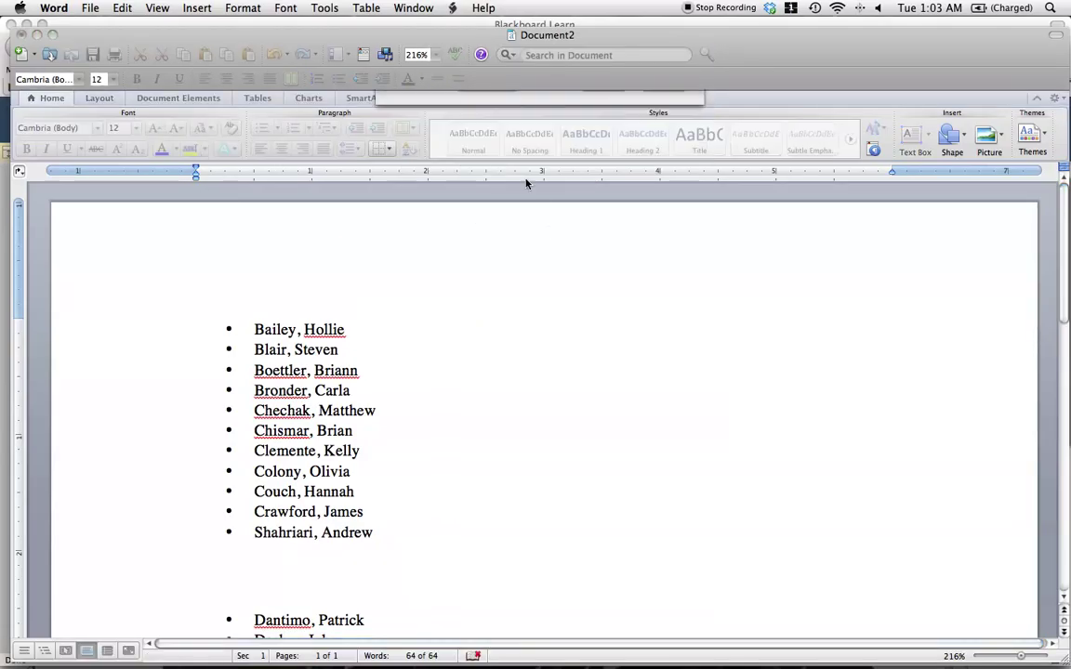
scroll(536, 400, down, 5)
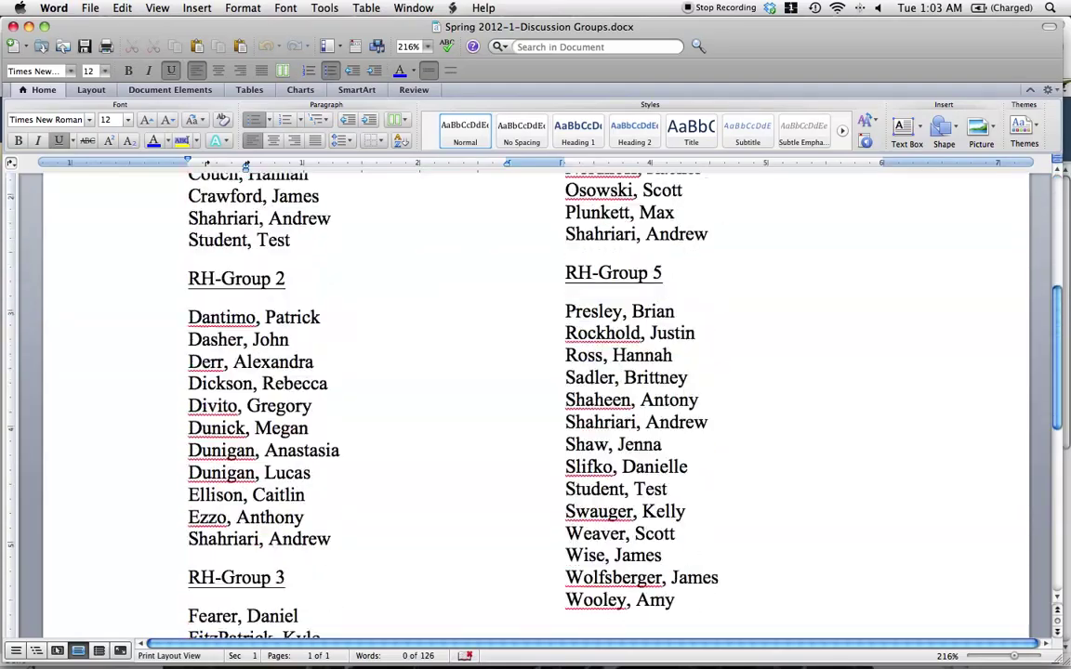
scroll(288, 267, down, 5)
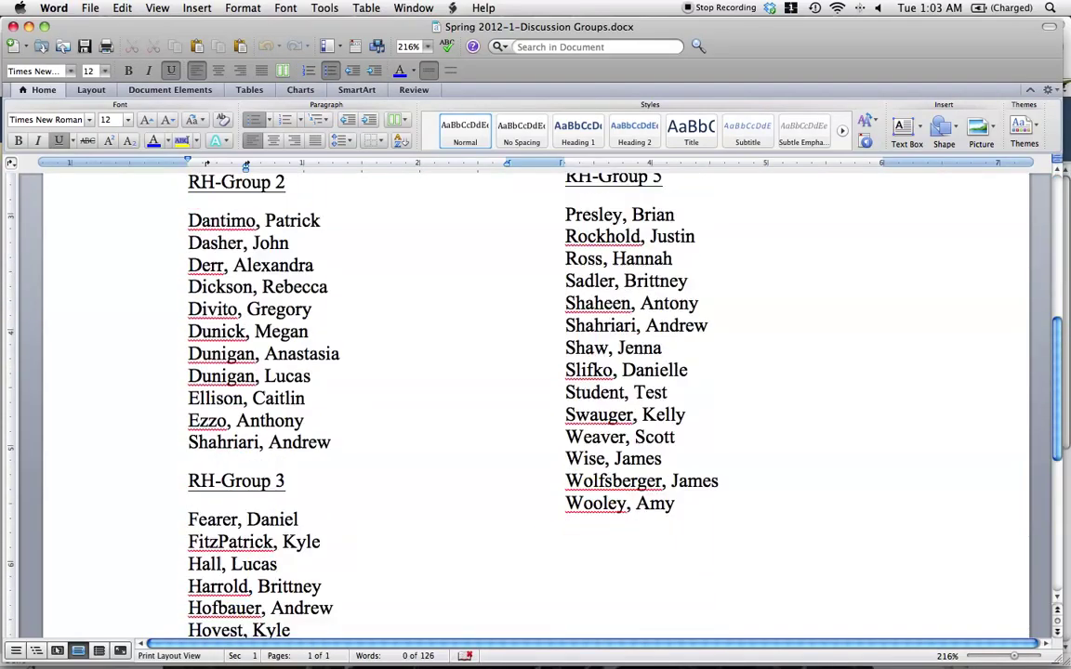
scroll(288, 267, up, 10)
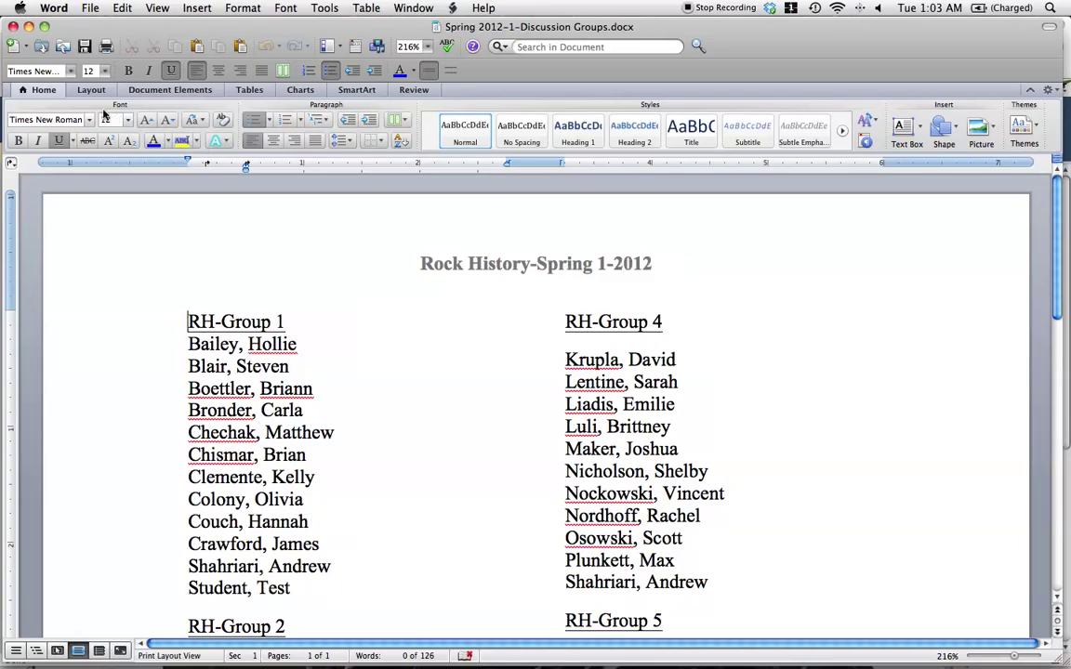
key(F9)
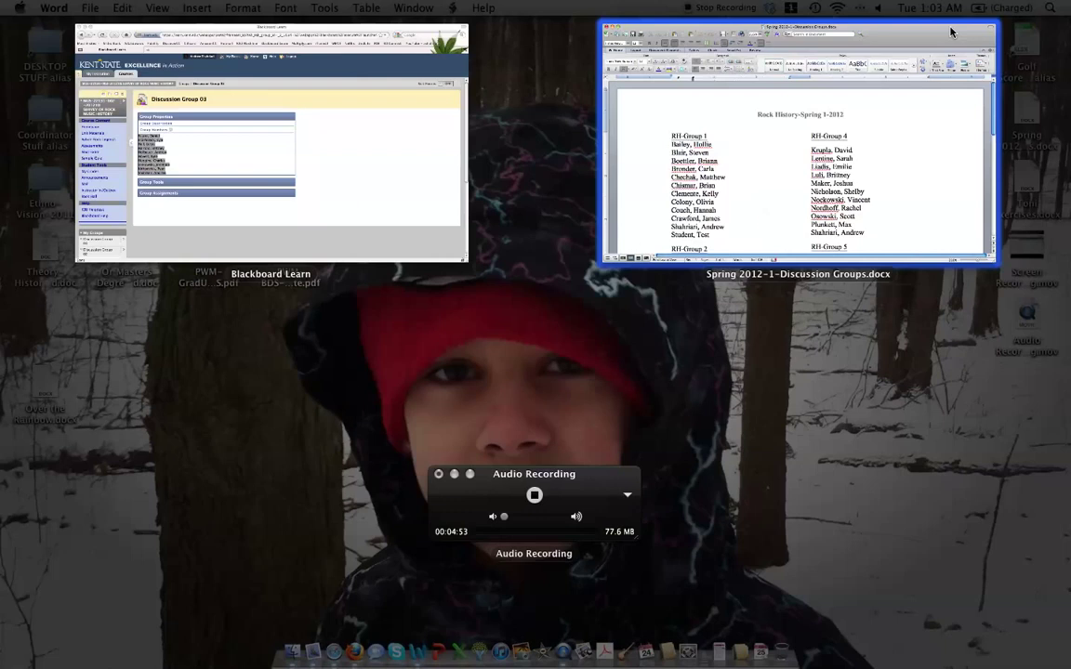
Back in Blackboard, turn Edit Mode on and return to the course homepage
click(427, 181)
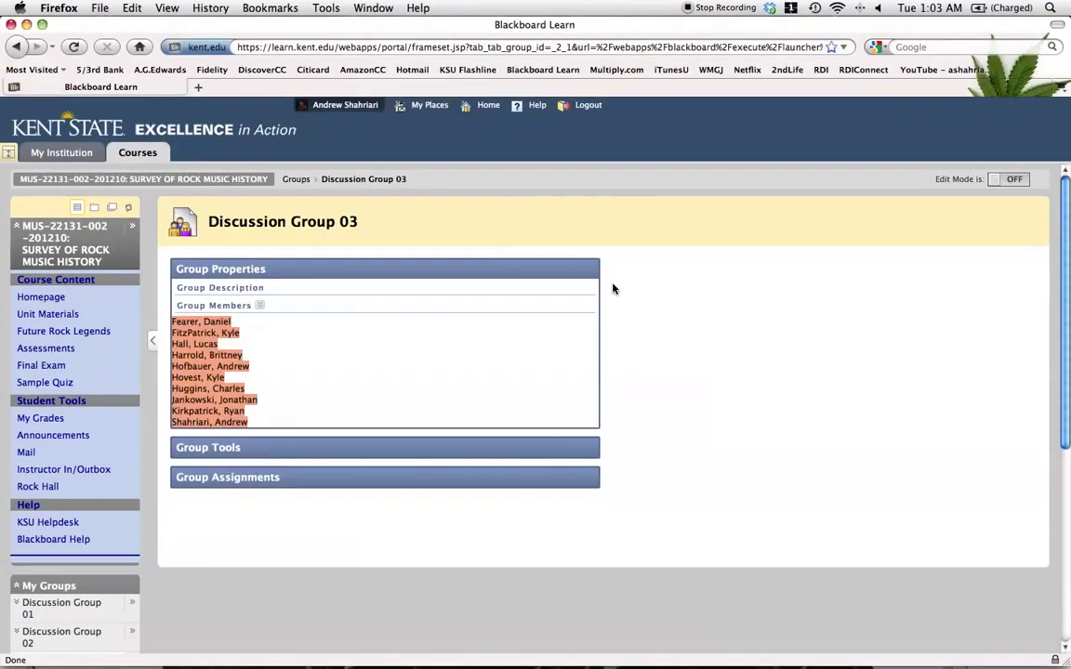
click(568, 342)
click(1010, 178)
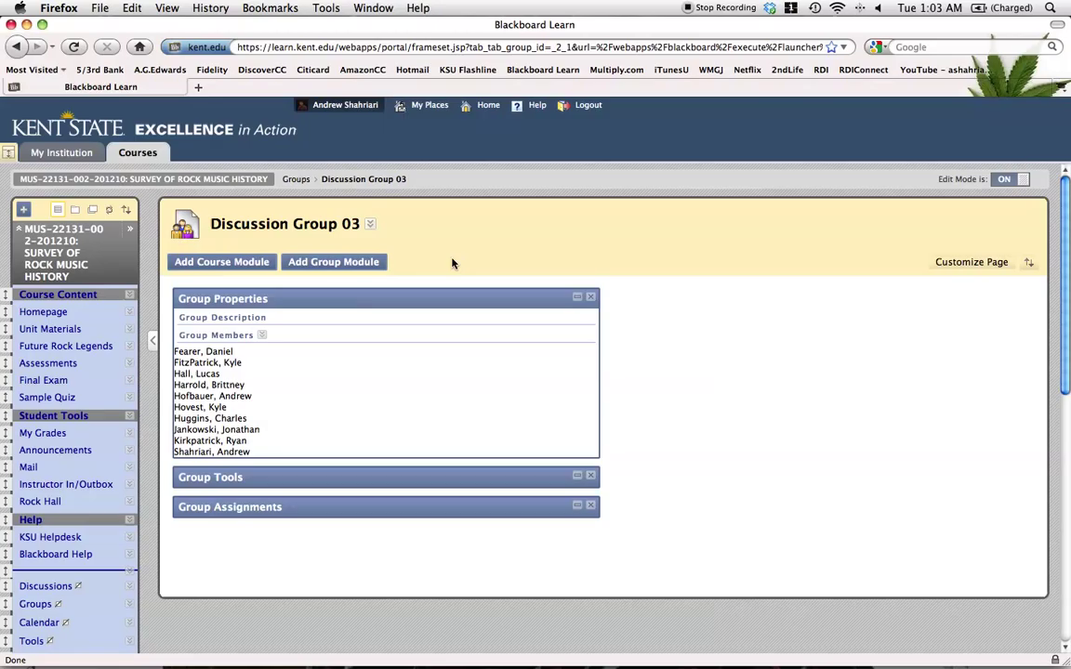
click(35, 312)
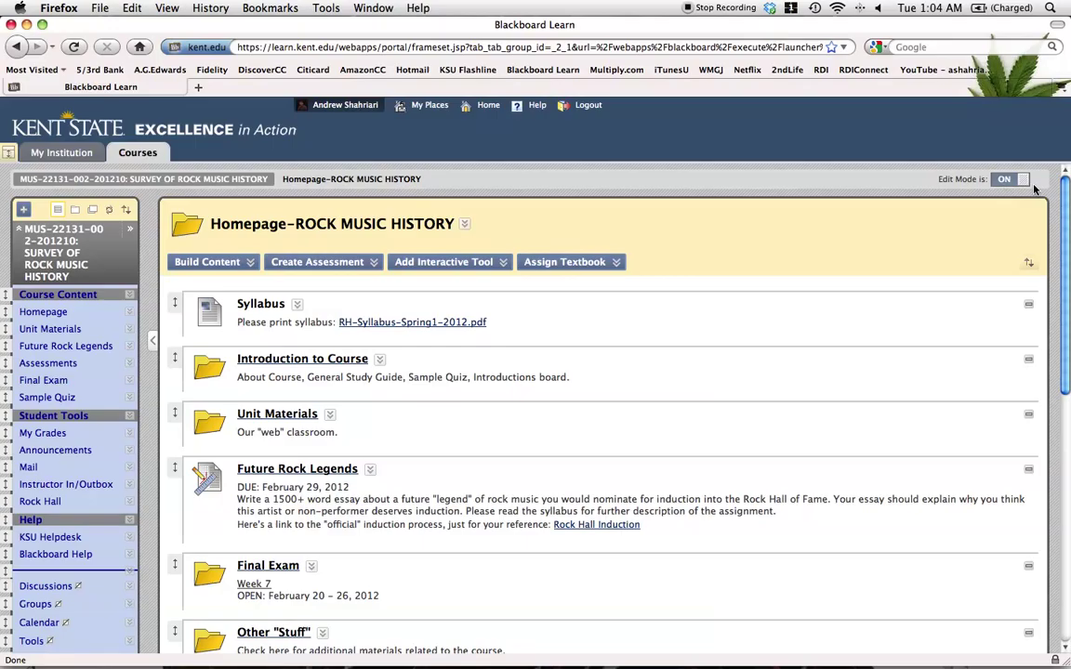
Open the discussion board and scroll down to the Unit 2 Rock Foundations group forums
scroll(516, 355, down, 1)
scroll(516, 355, down, 1)
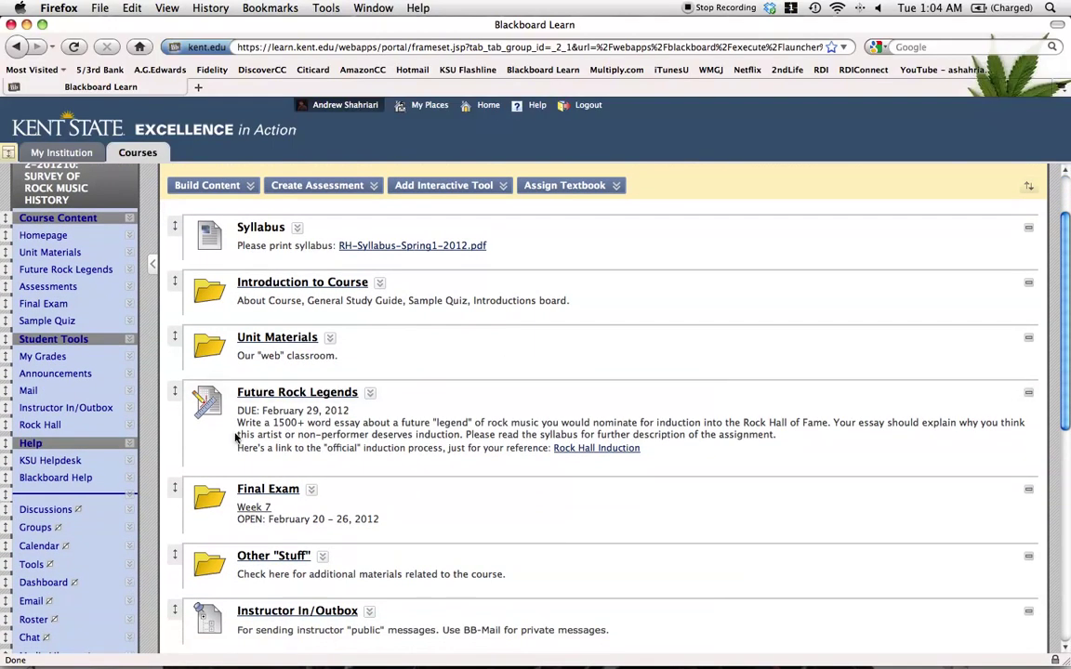
click(41, 513)
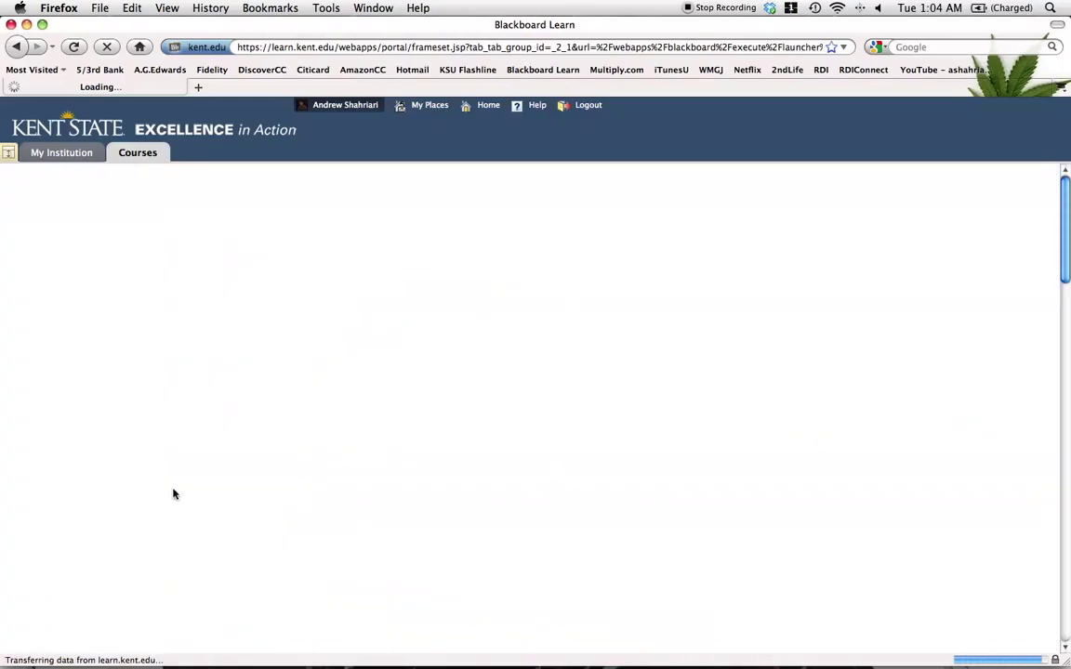
scroll(468, 456, down, 8)
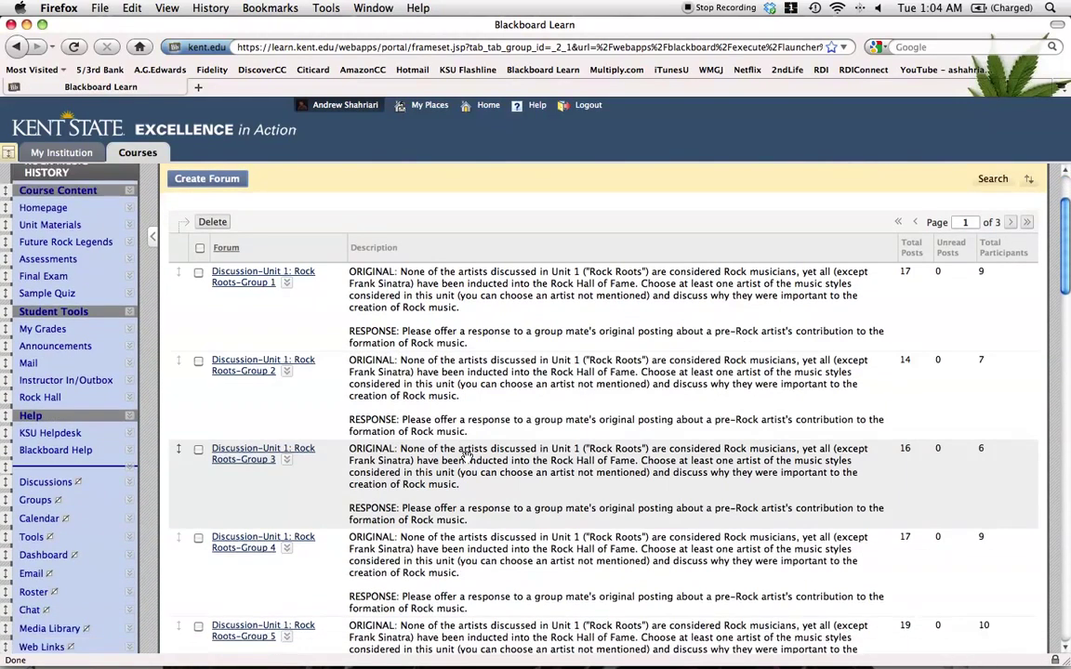
scroll(468, 456, down, 10)
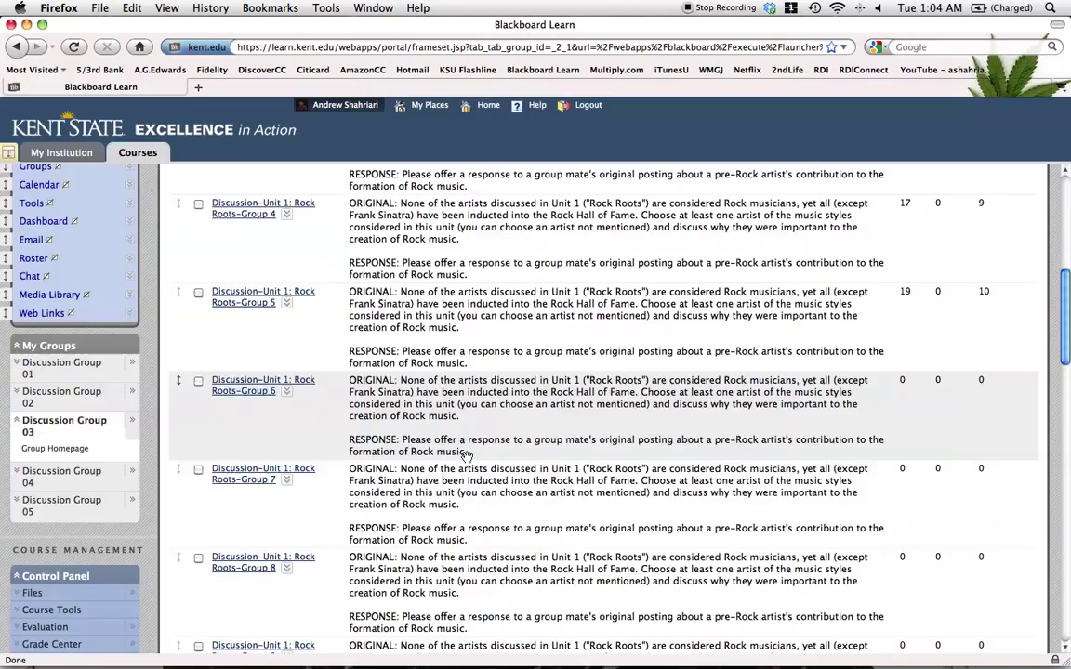
scroll(468, 455, down, 8)
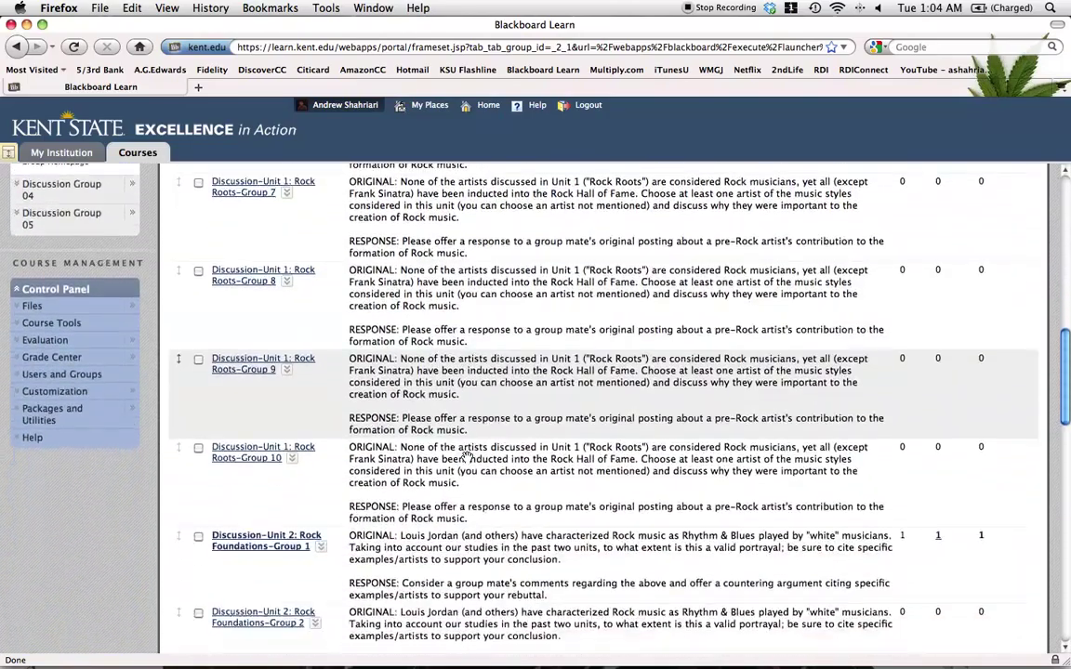
scroll(467, 455, down, 3)
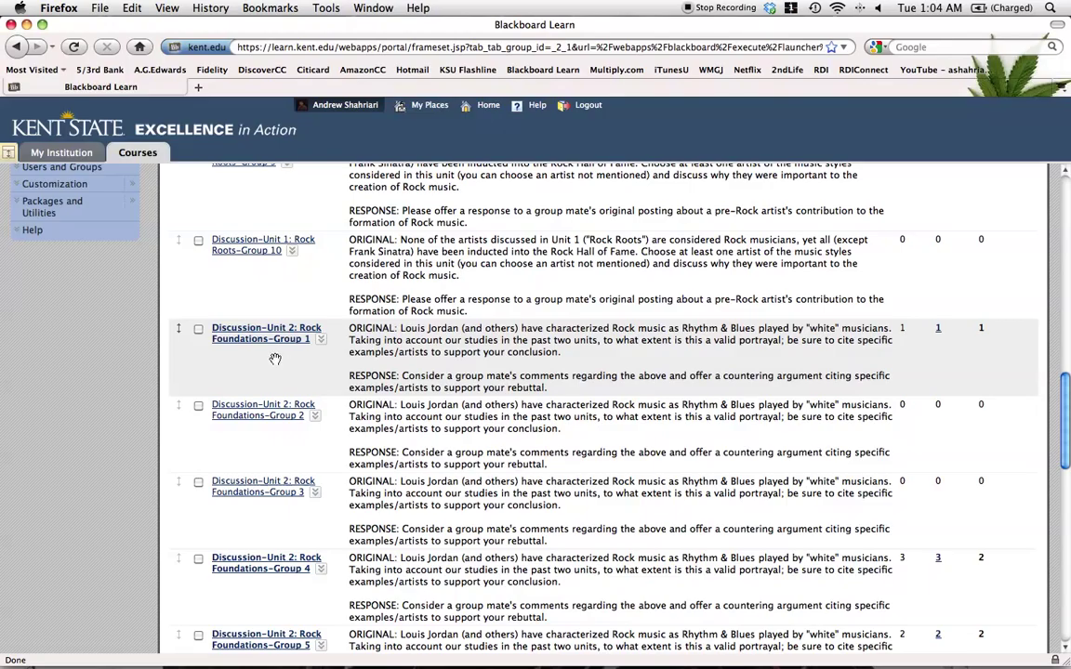
Open Manage Forum Users for the Unit 2 Rock Foundations-Group 1 forum
click(320, 340)
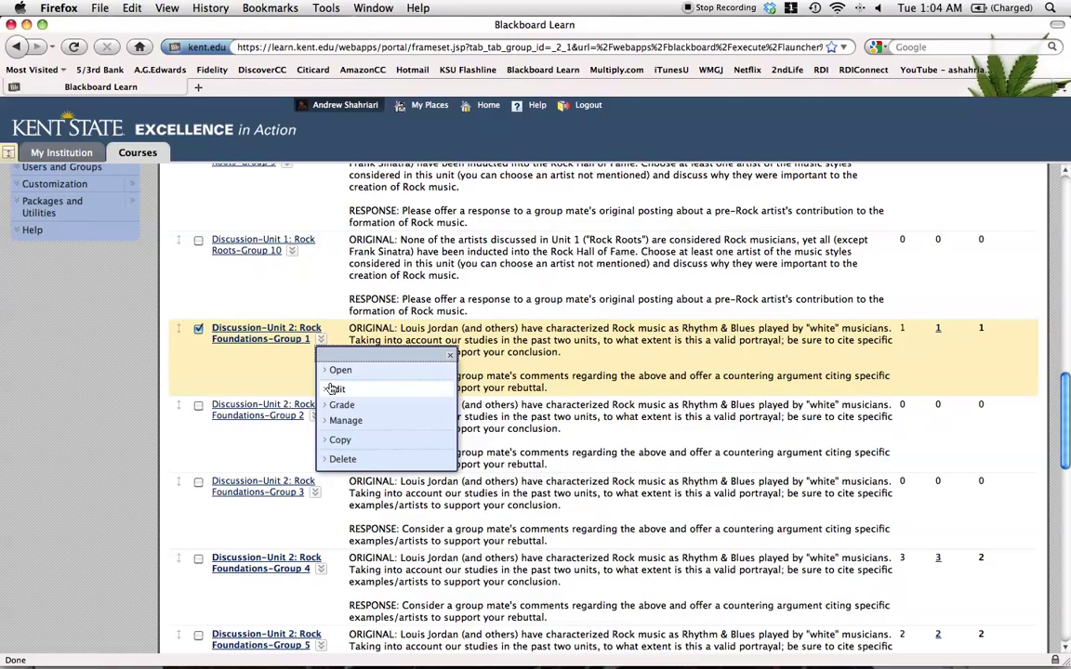
click(336, 422)
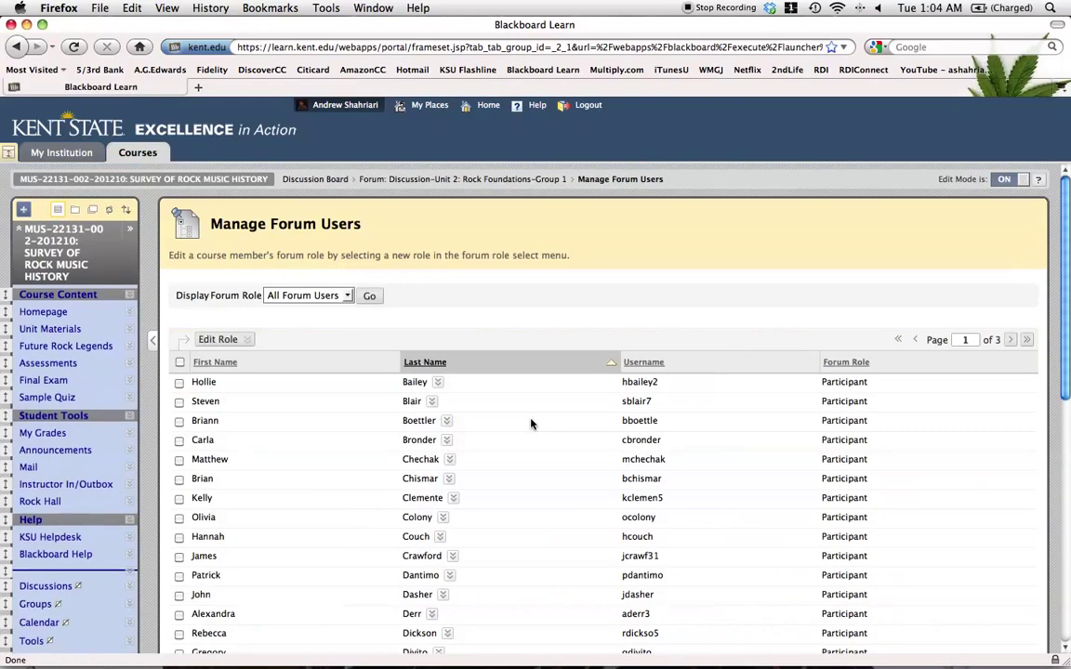
scroll(337, 382, down, 10)
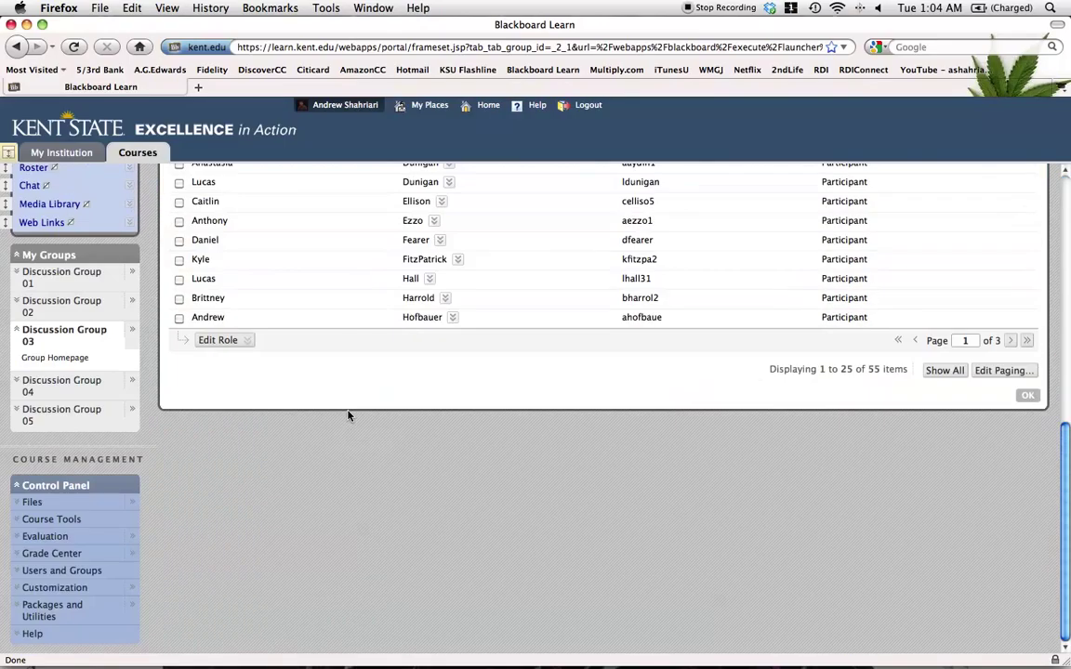
scroll(349, 416, up, 8)
scroll(346, 414, up, 3)
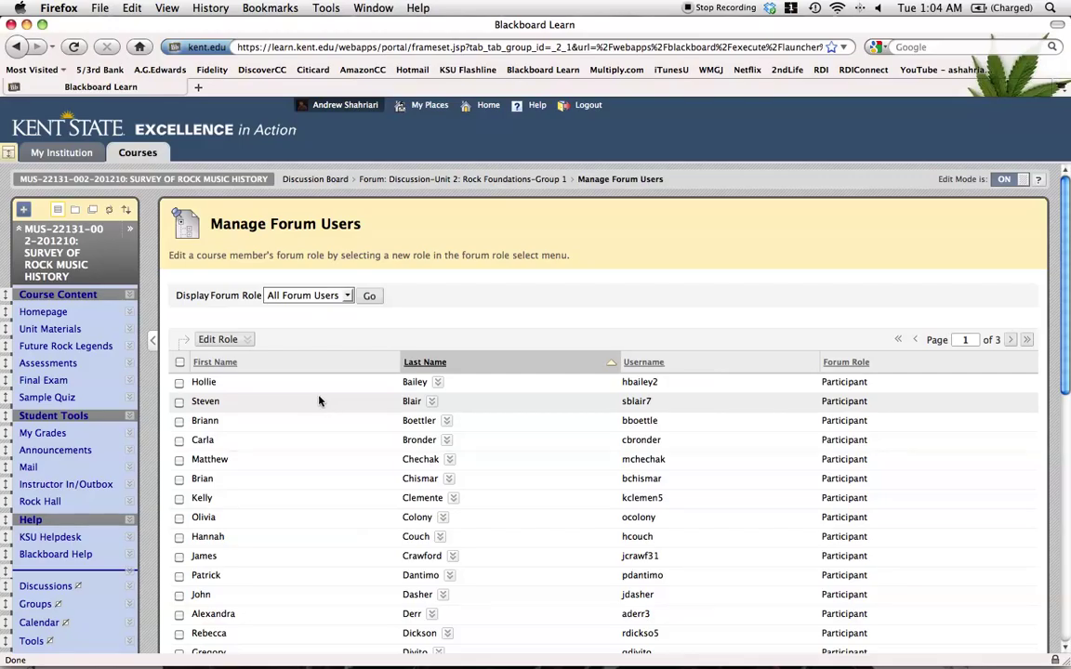
scroll(423, 406, down, 3)
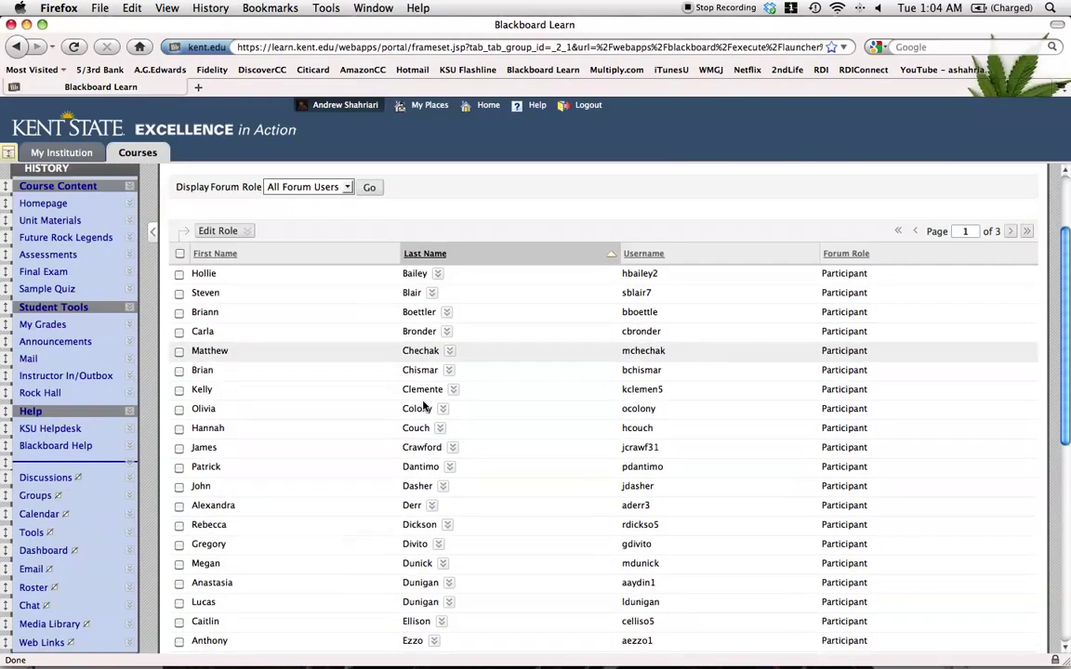
scroll(423, 406, down, 10)
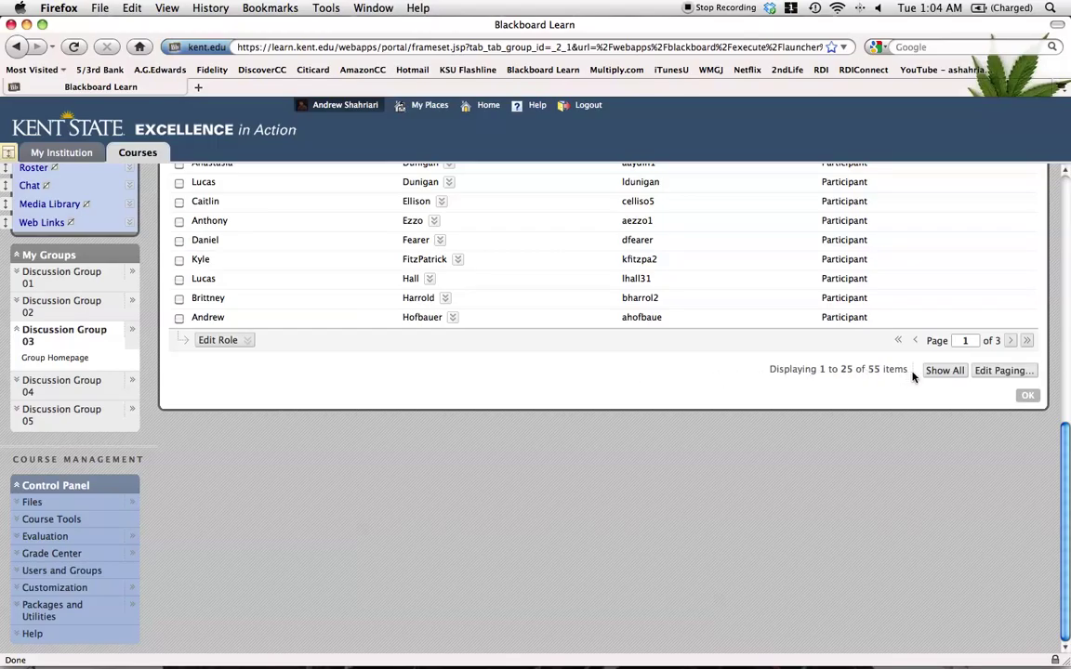
List all 55 forum users on one page and review their Participant roles
click(942, 370)
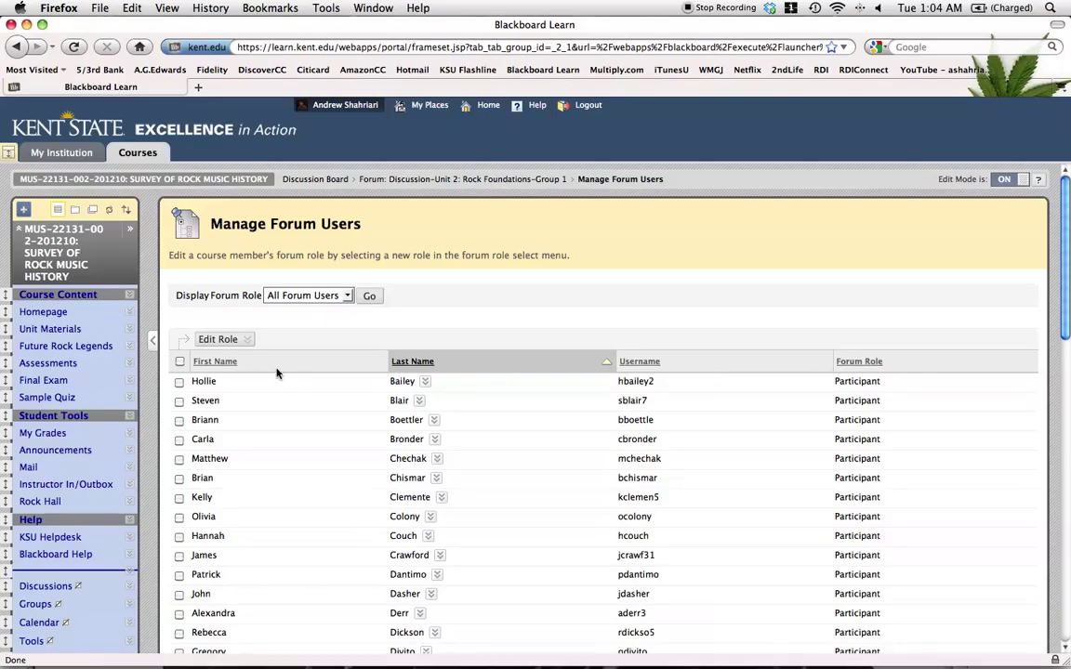
scroll(290, 381, down, 1)
scroll(290, 381, down, 15)
scroll(290, 381, up, 5)
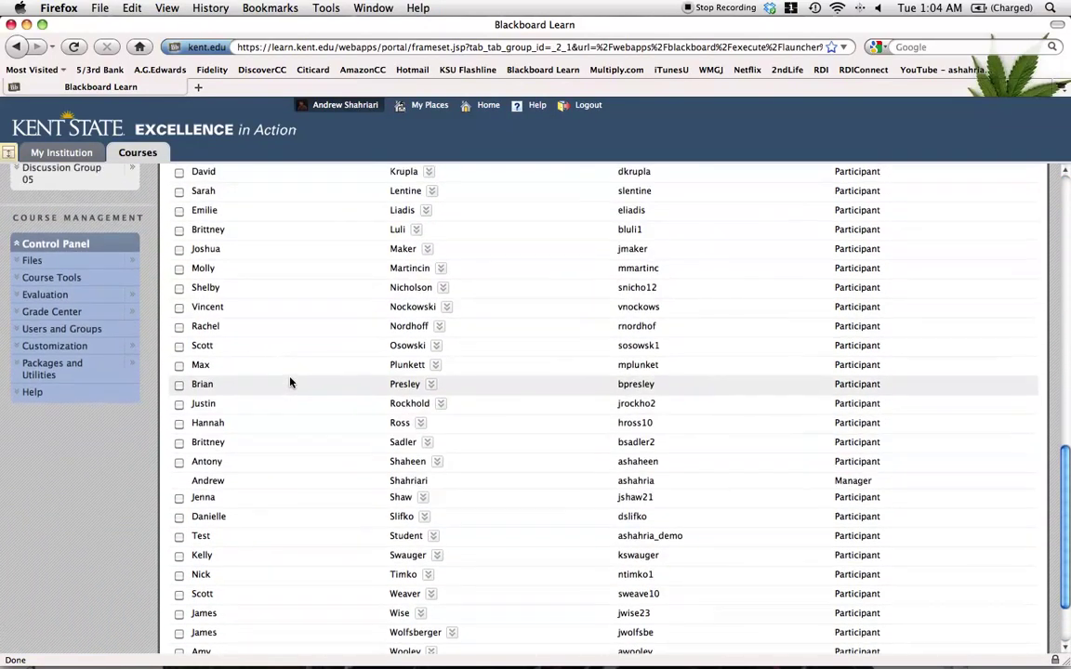
scroll(290, 381, up, 8)
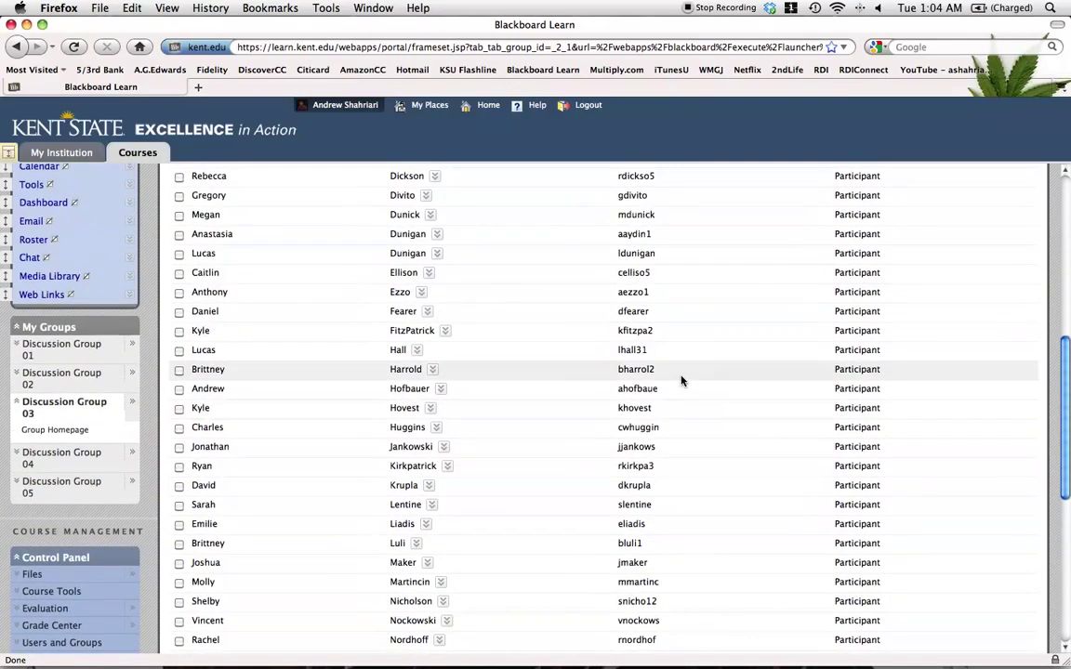
scroll(691, 381, up, 7)
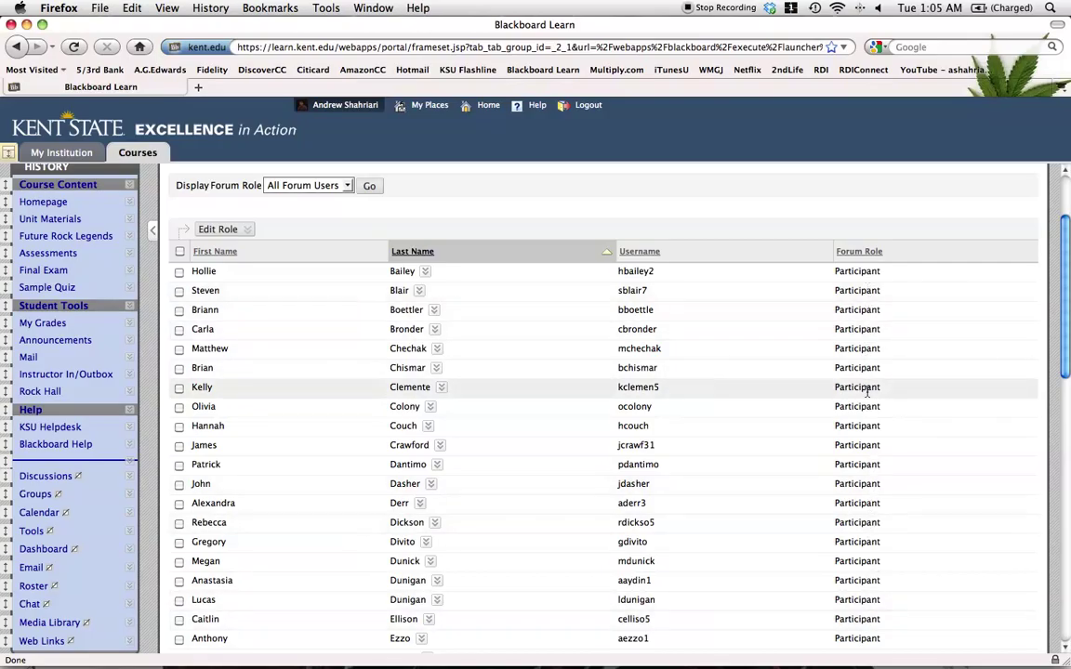
scroll(868, 395, down, 3)
scroll(868, 395, down, 2)
scroll(868, 395, up, 8)
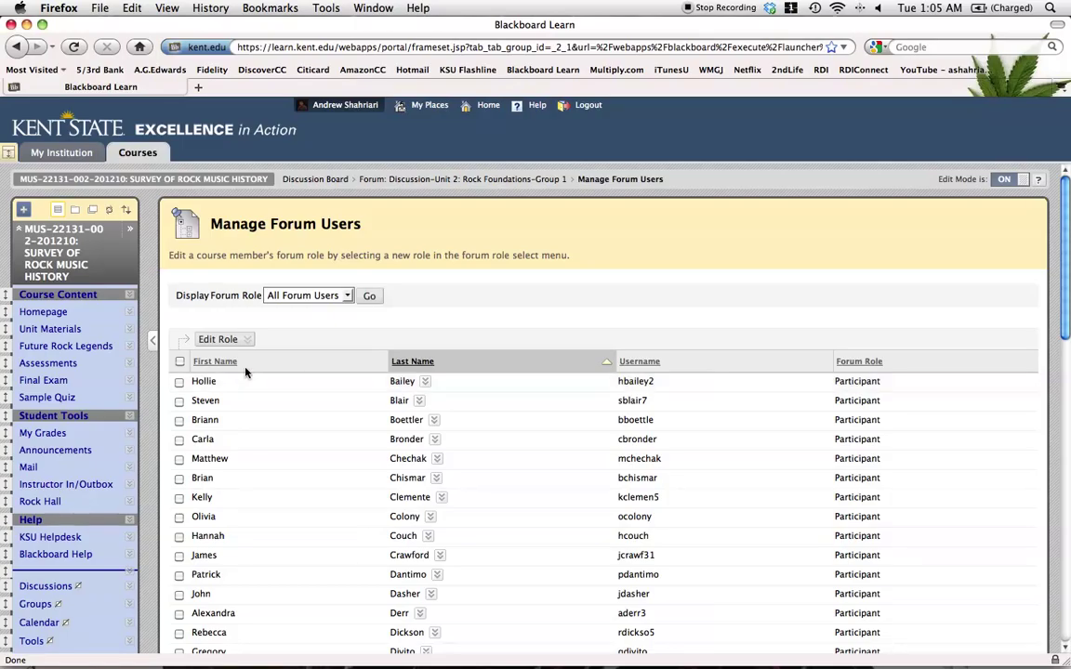
Select every user in the Group 1 forum and change their role to Blocked
click(222, 339)
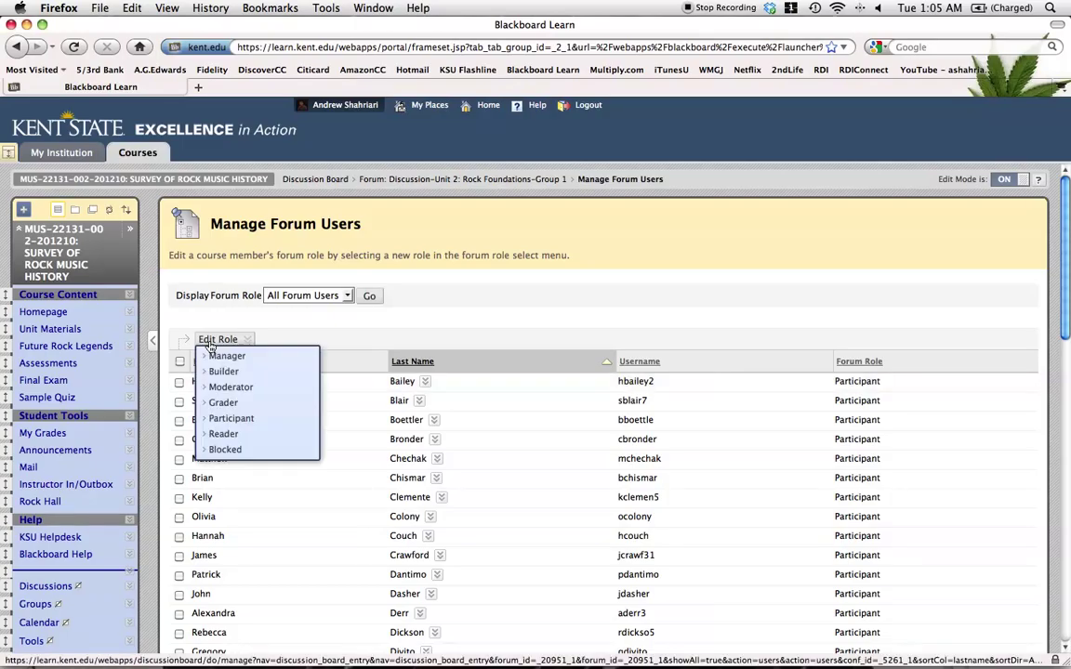
click(228, 450)
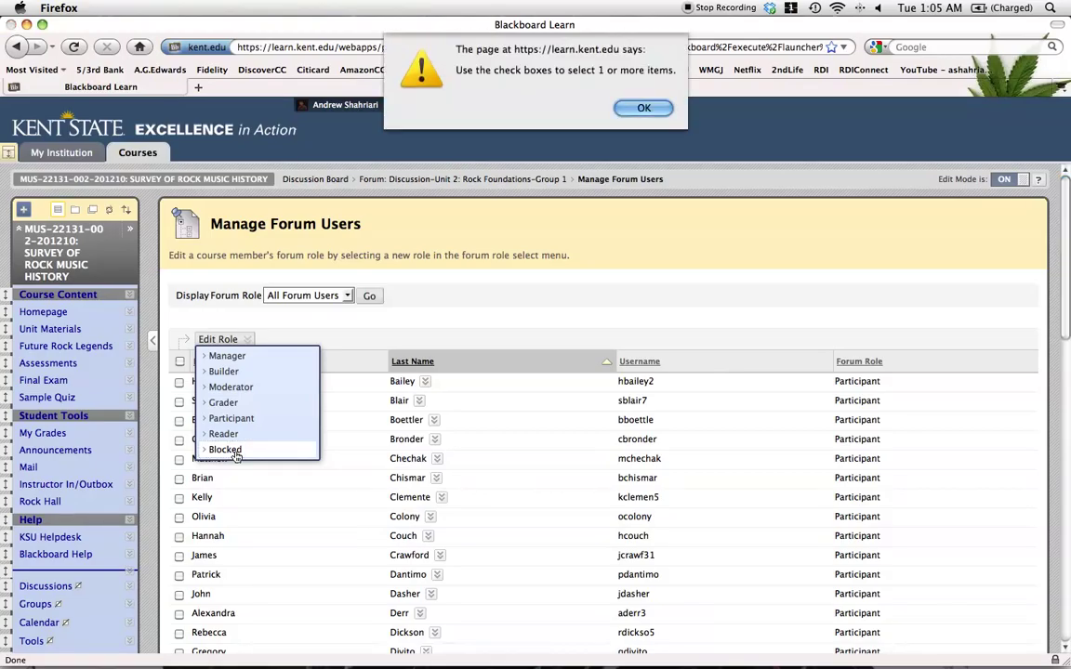
click(642, 108)
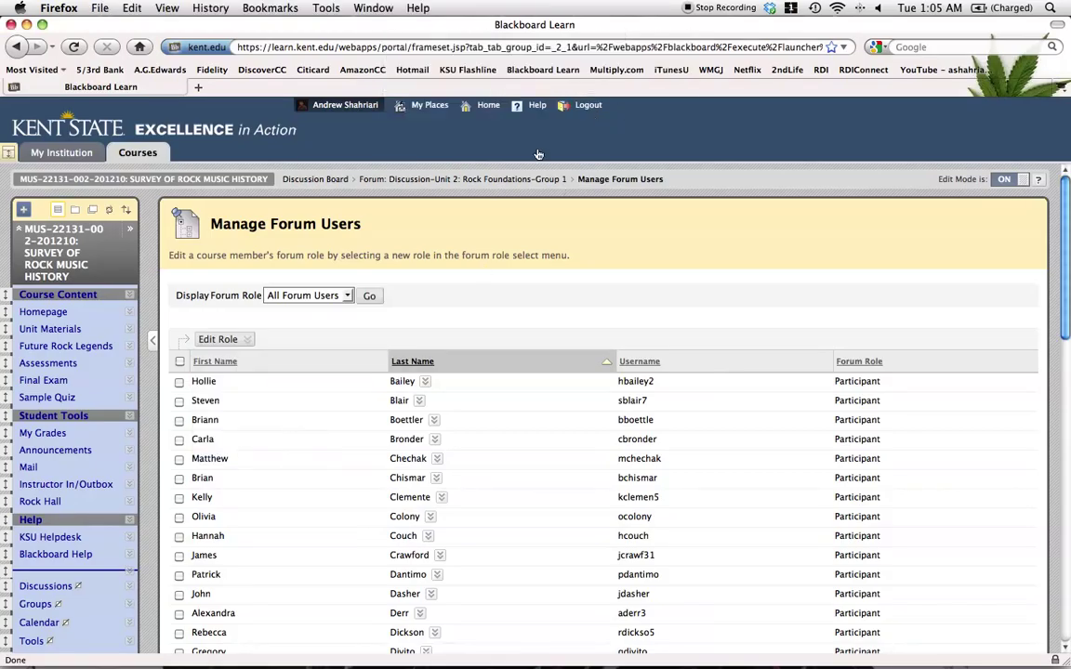
click(179, 361)
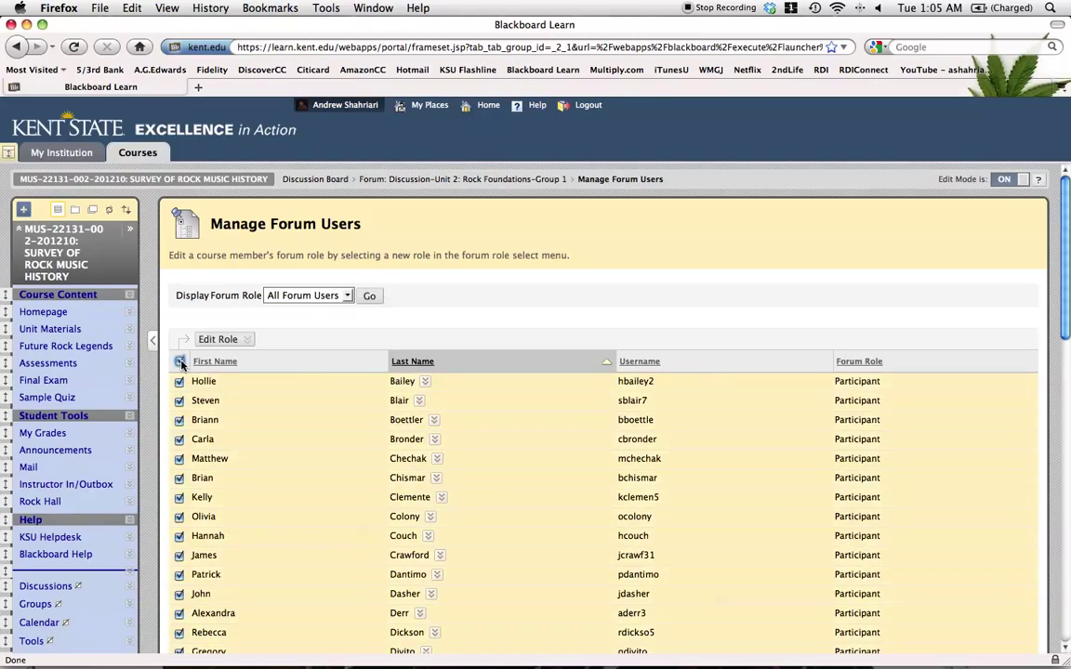
click(218, 340)
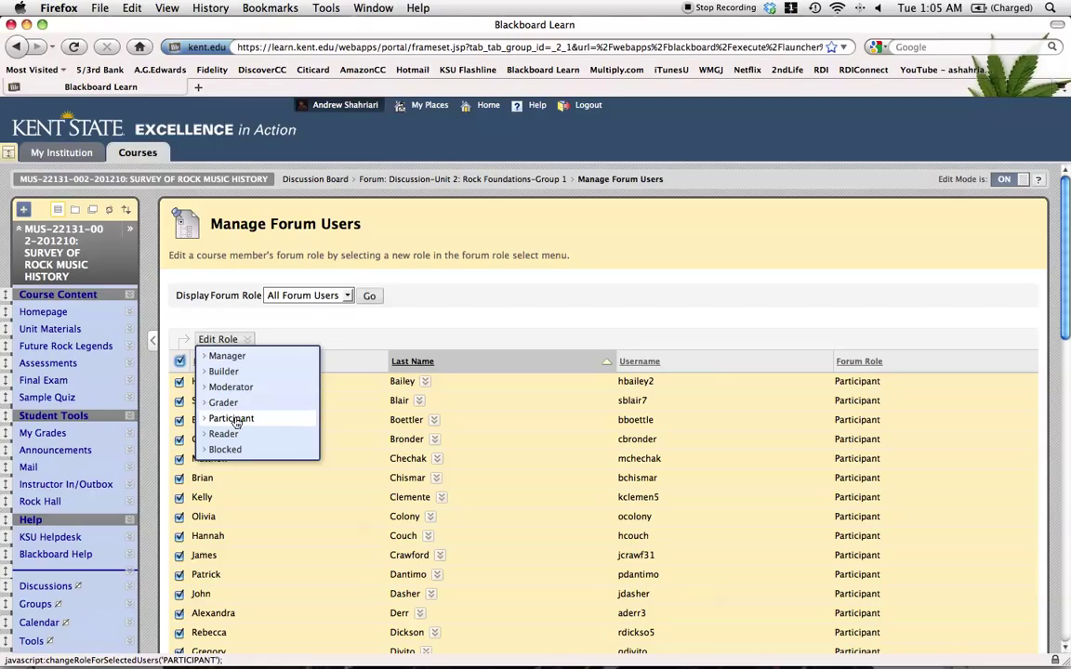
click(229, 451)
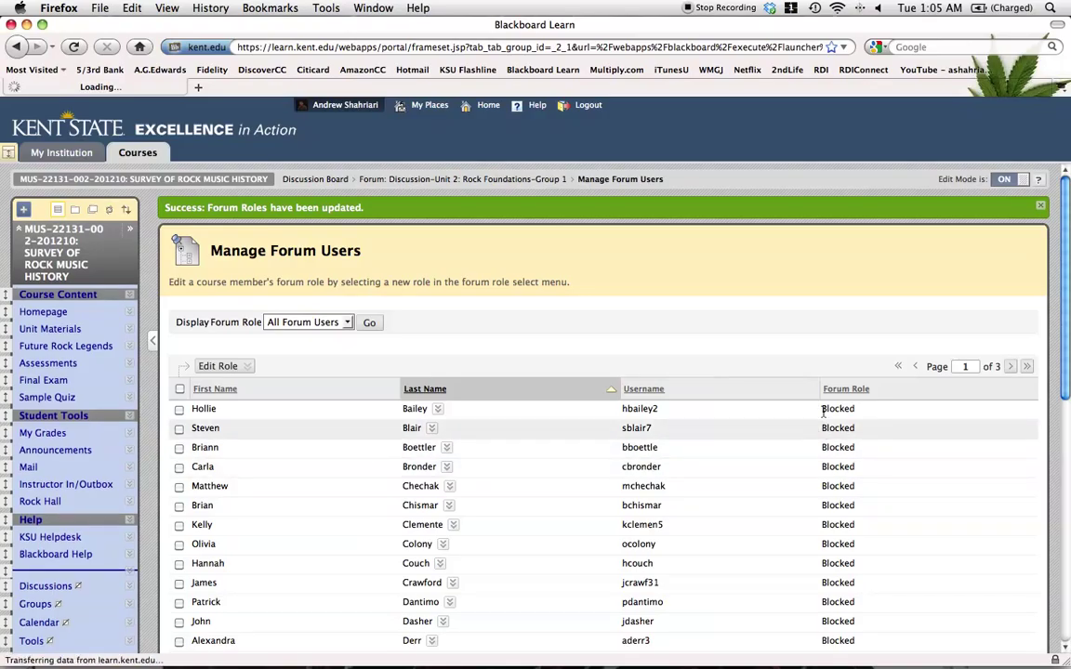
Show all users on one page to confirm only the instructor remains Manager
scroll(864, 463, down, 10)
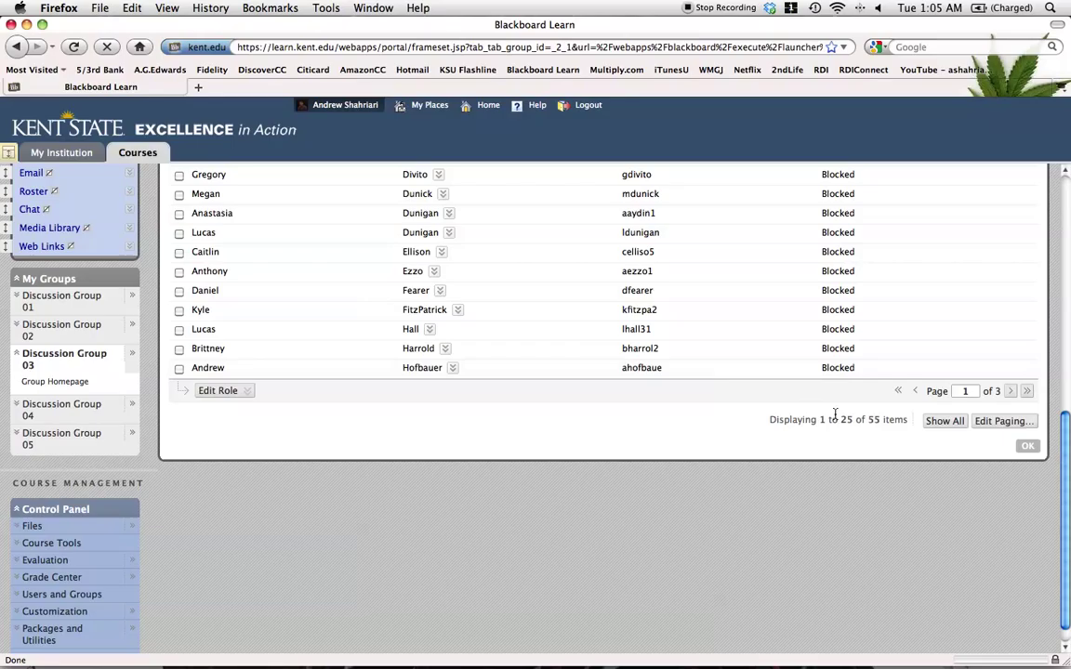
click(945, 421)
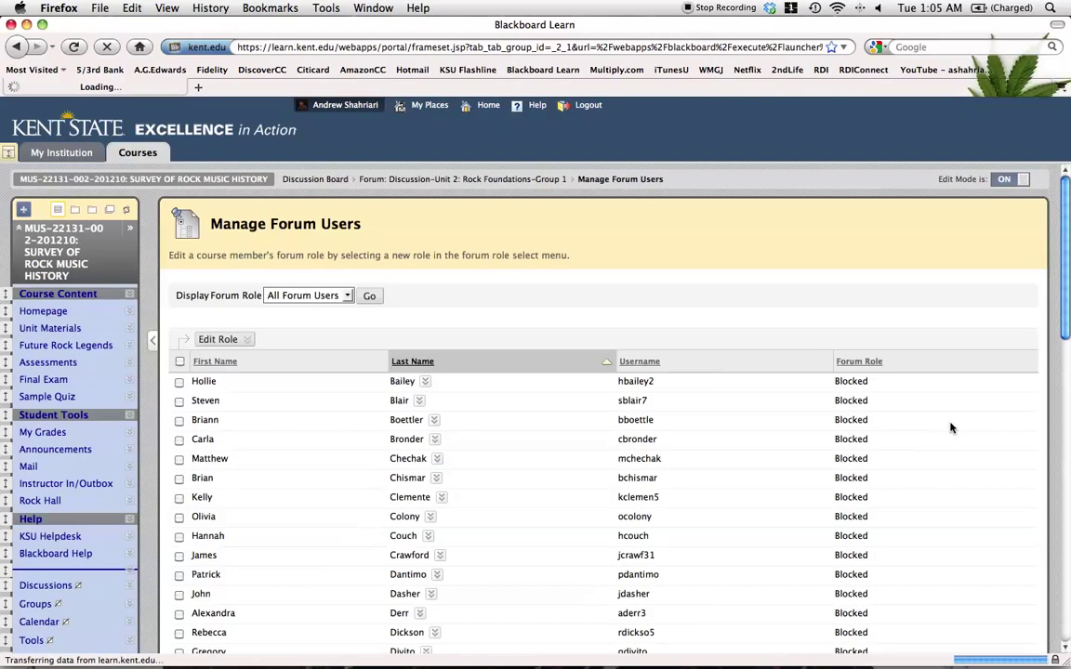
scroll(950, 427, down, 15)
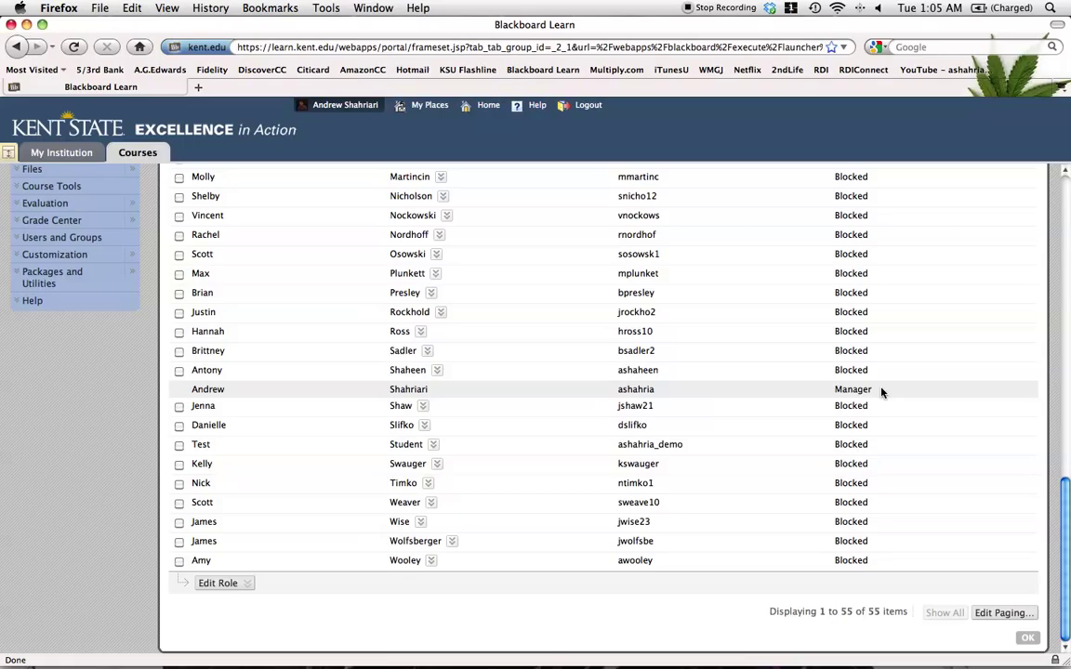
drag(873, 391, 833, 391)
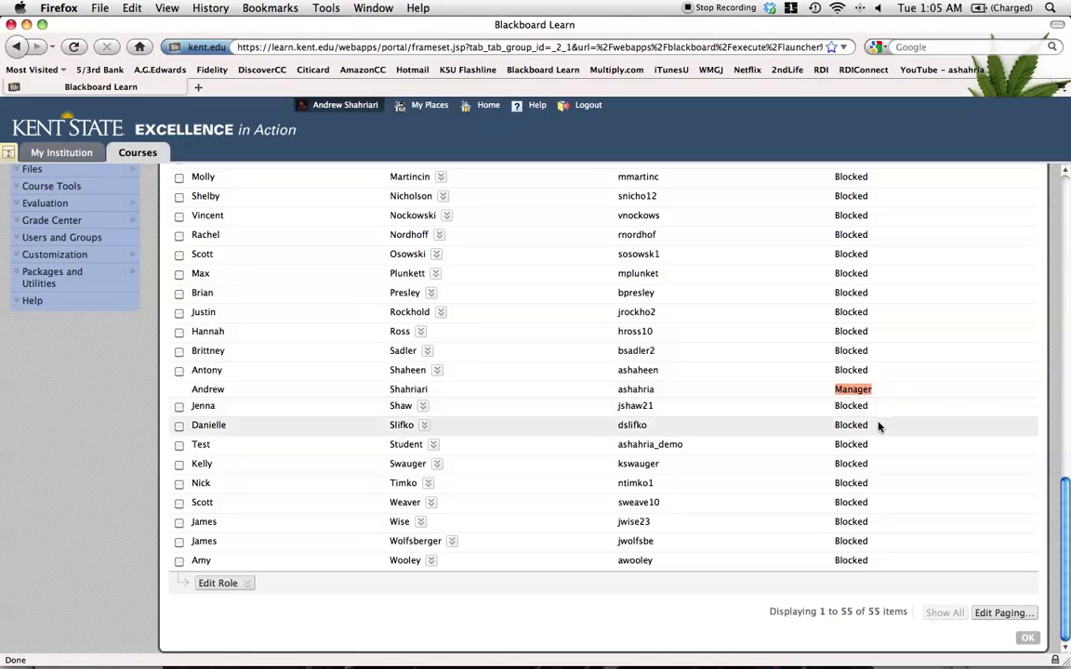
Bring the Spring 2012-1-Discussion Groups Word document forward and review the RH-Group 1 member names
click(740, 428)
key(F9)
click(753, 205)
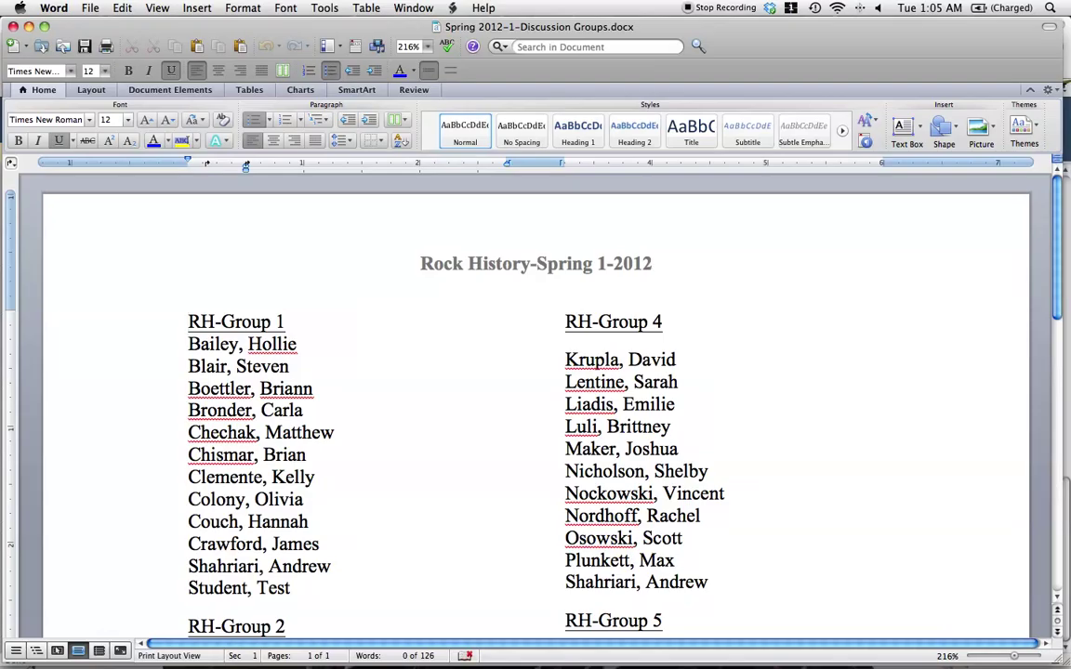
key(shift+Down)
key(shift+Down)
key(shift+Down)
key(shift+Down)
key(shift+Down)
key(shift+Down)
key(shift+Down)
key(shift+Down)
key(shift+Down)
key(shift+Down)
key(shift+Down)
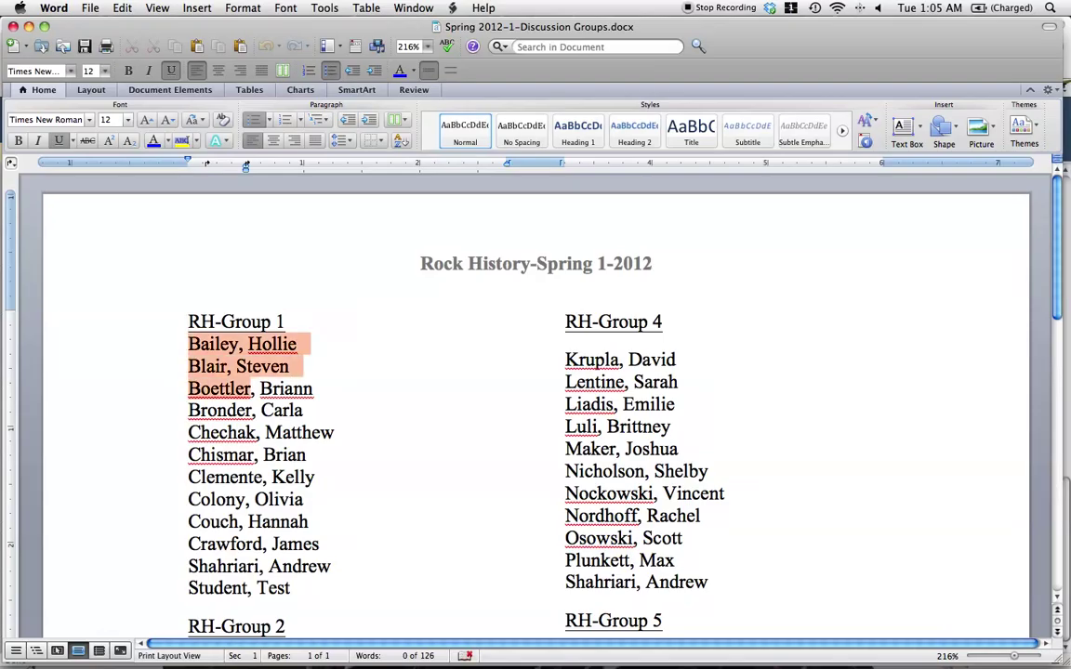
key(shift+Down)
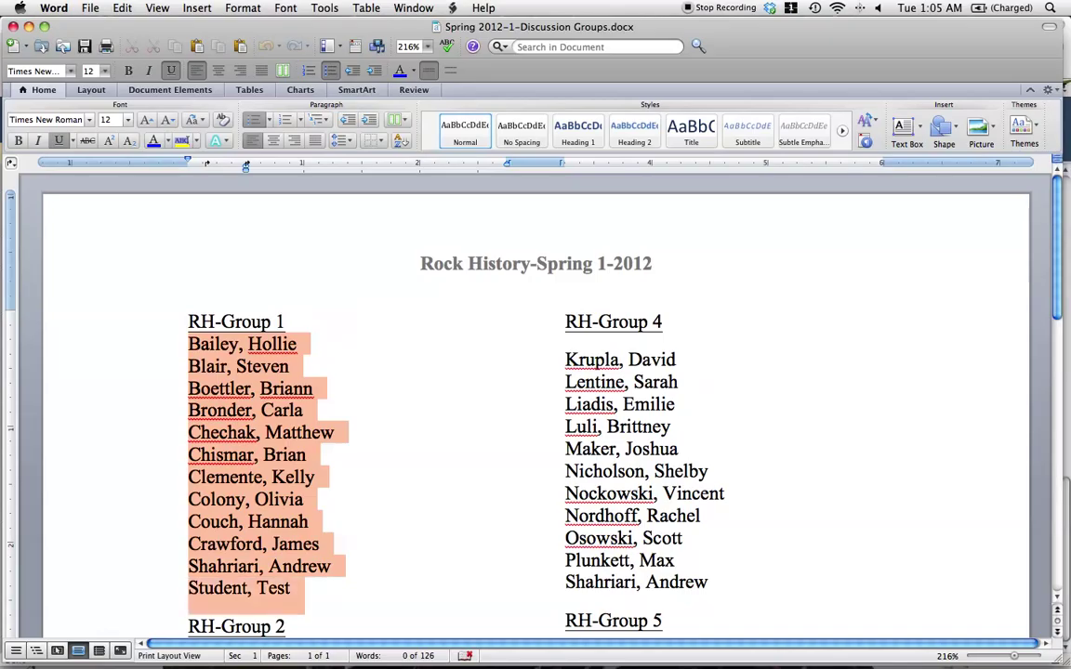
click(409, 526)
key(F3)
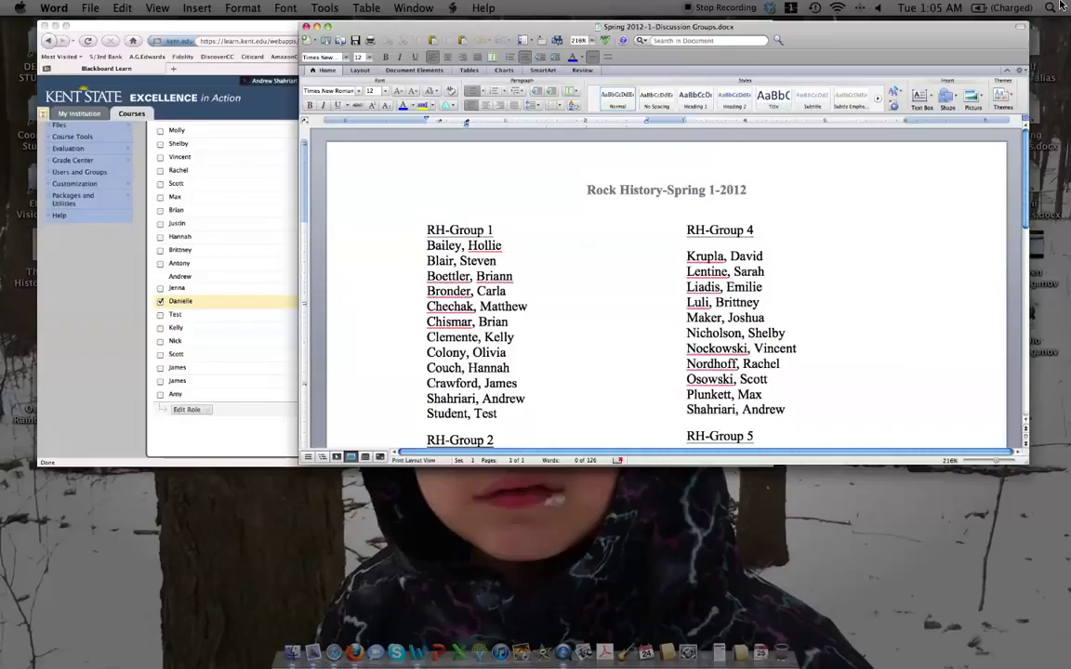
Check the ten Group 1 students, Bailey through Crawford, and set their forum role to Participant
click(381, 186)
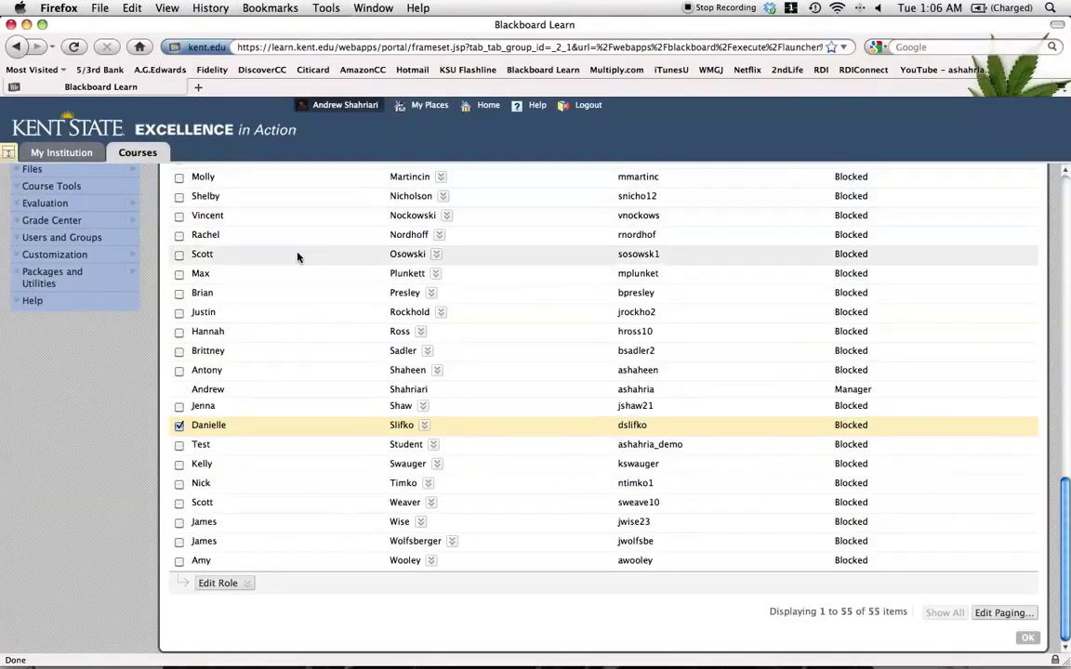
scroll(296, 257, up, 10)
scroll(296, 258, up, 5)
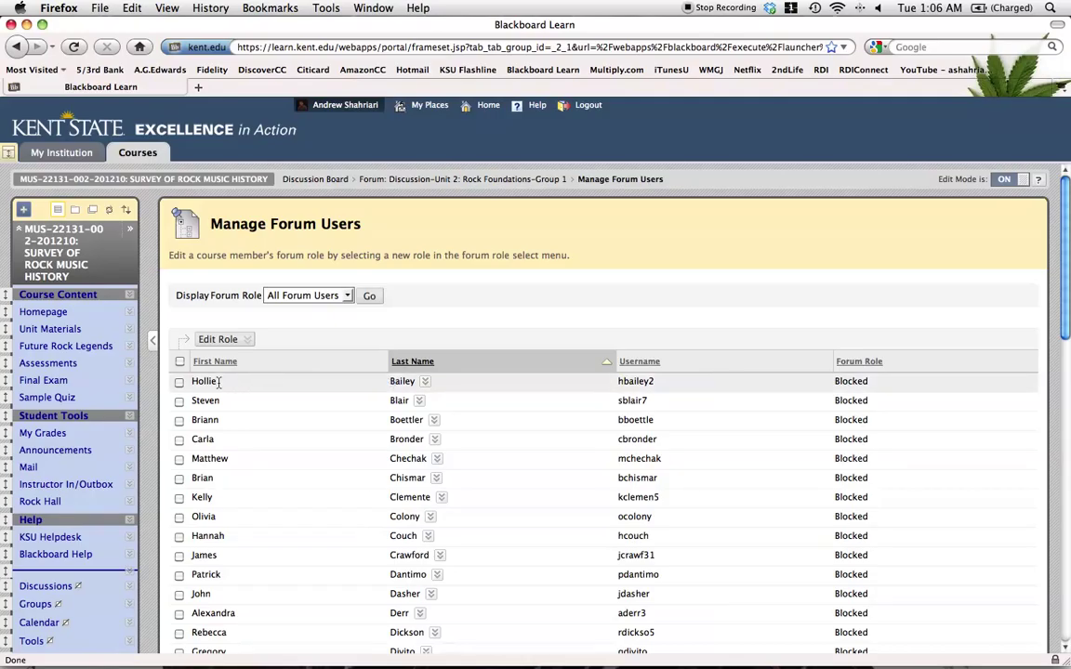
click(179, 382)
click(179, 401)
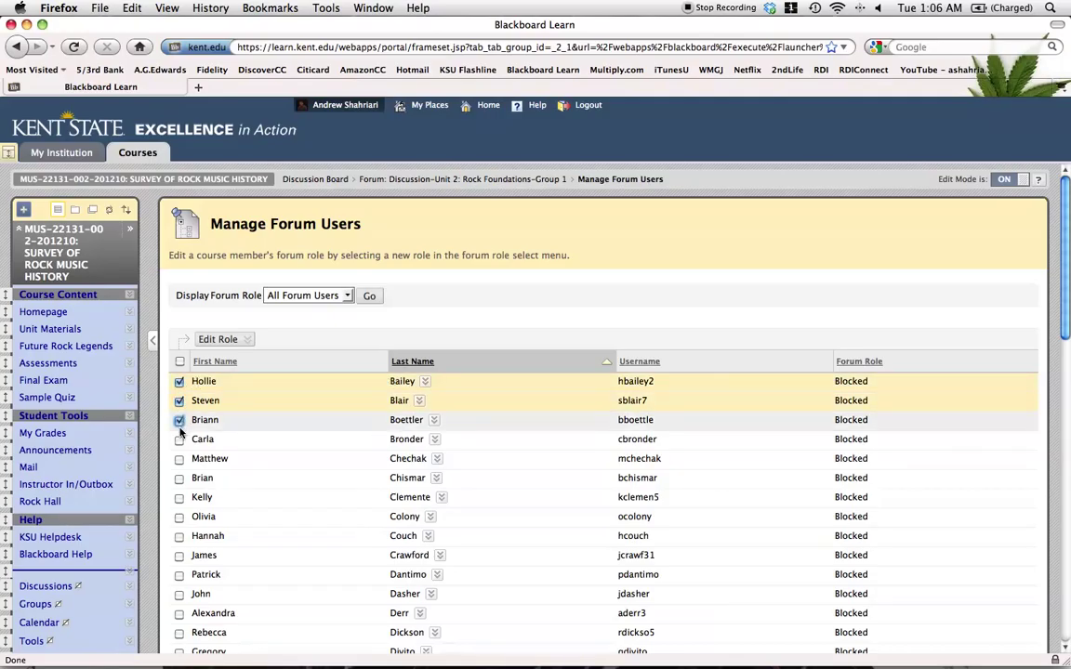
click(180, 420)
click(179, 440)
click(180, 460)
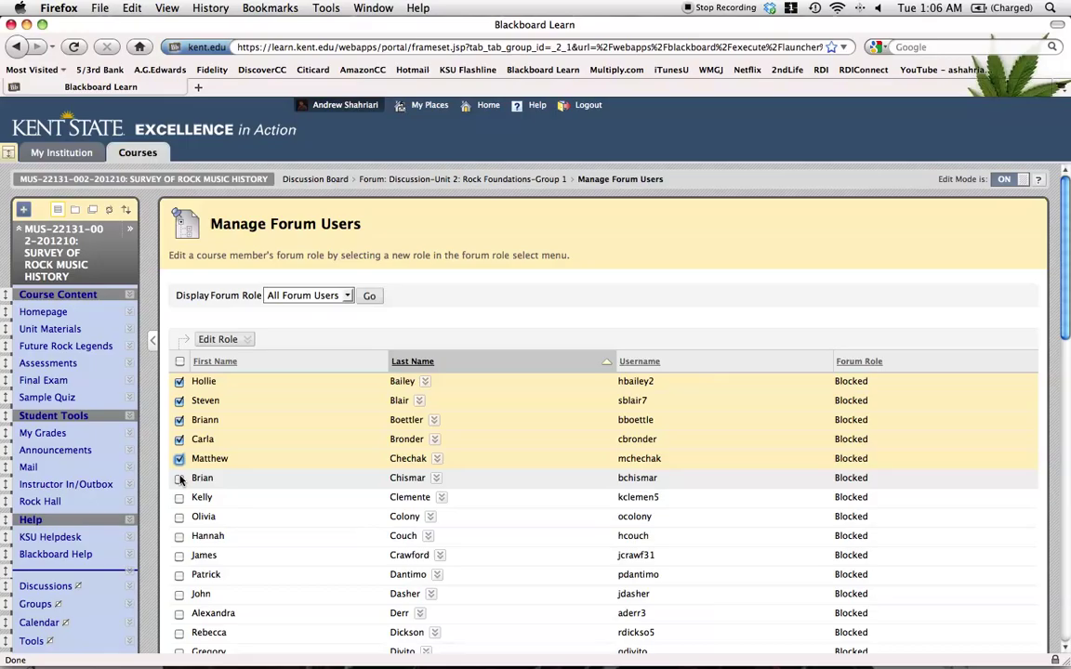
click(180, 479)
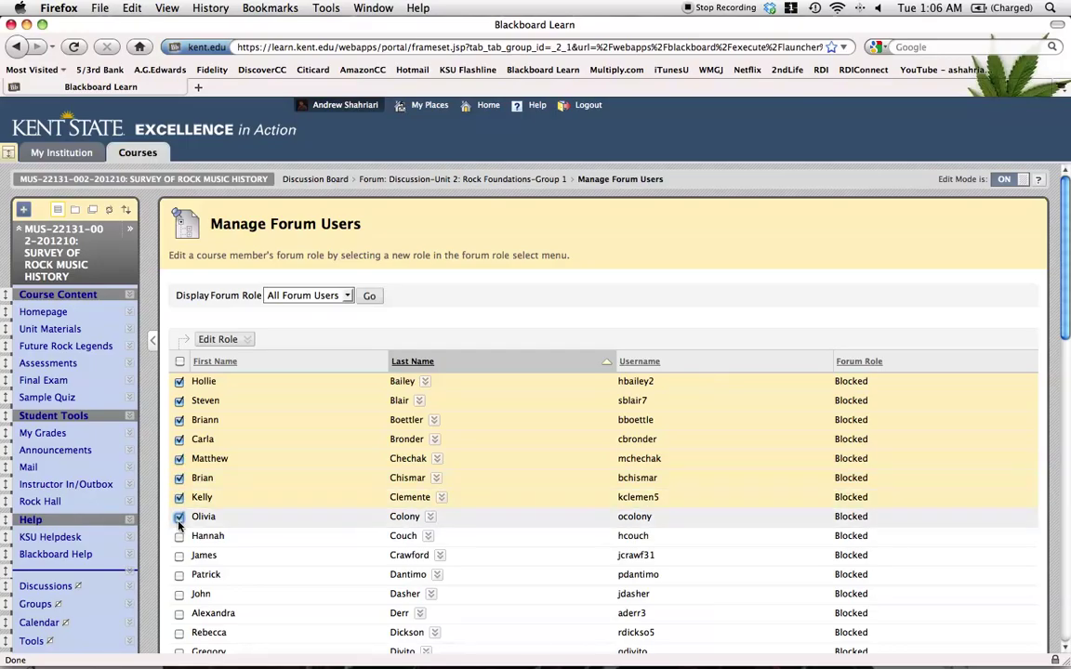
click(179, 517)
click(180, 537)
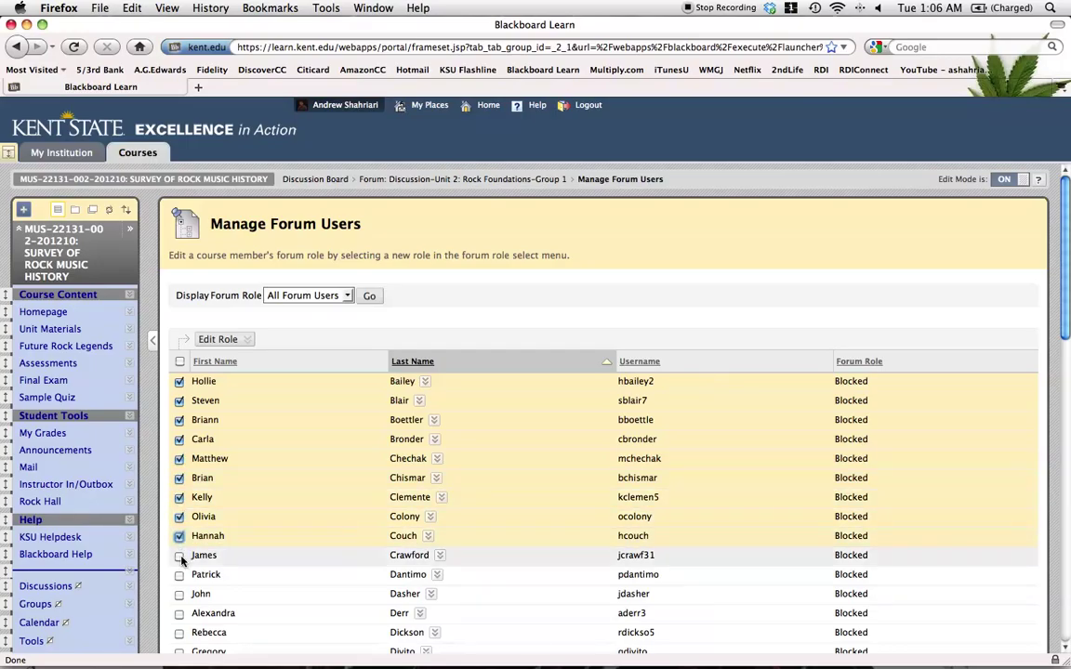
click(180, 556)
click(219, 339)
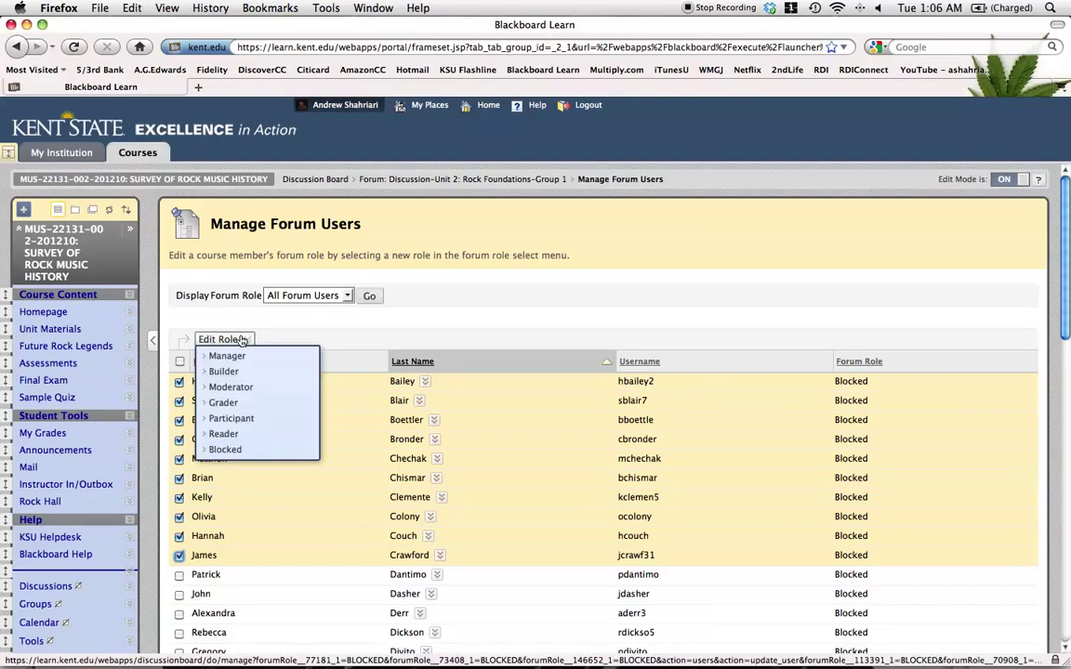
click(238, 419)
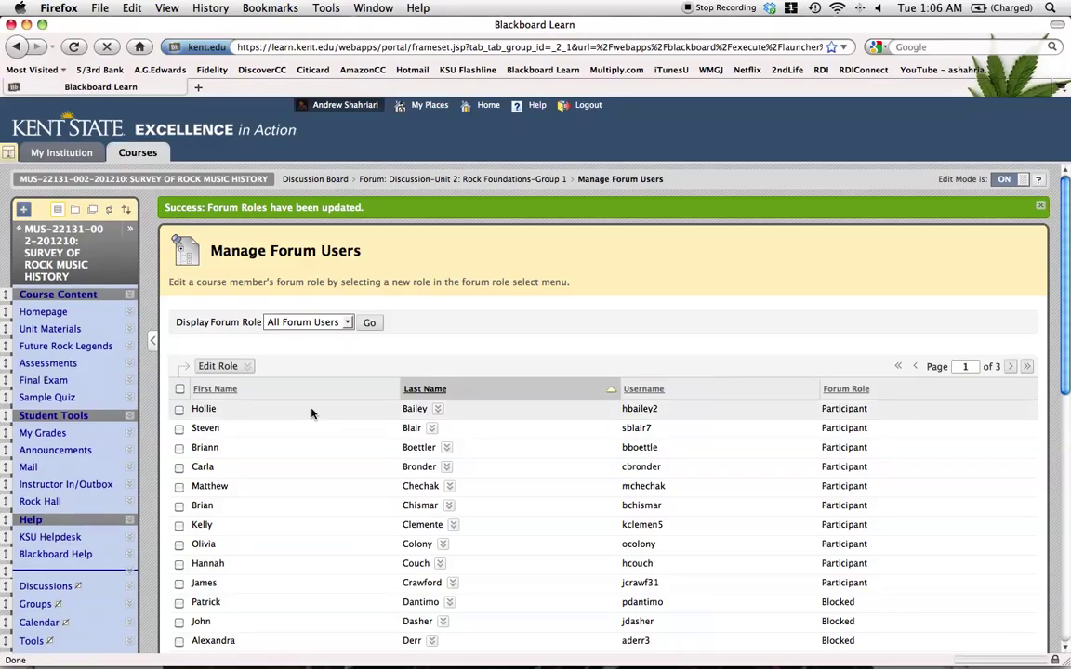
Review the updated Group 1 forum roles and confirm with OK
click(271, 388)
click(223, 366)
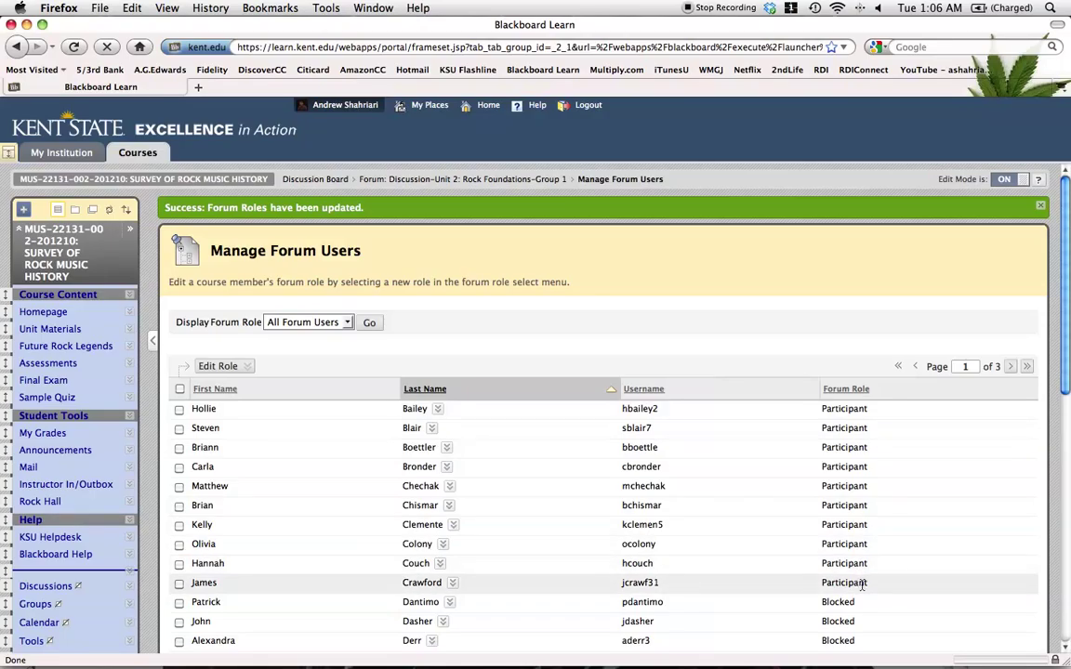
scroll(863, 584, down, 10)
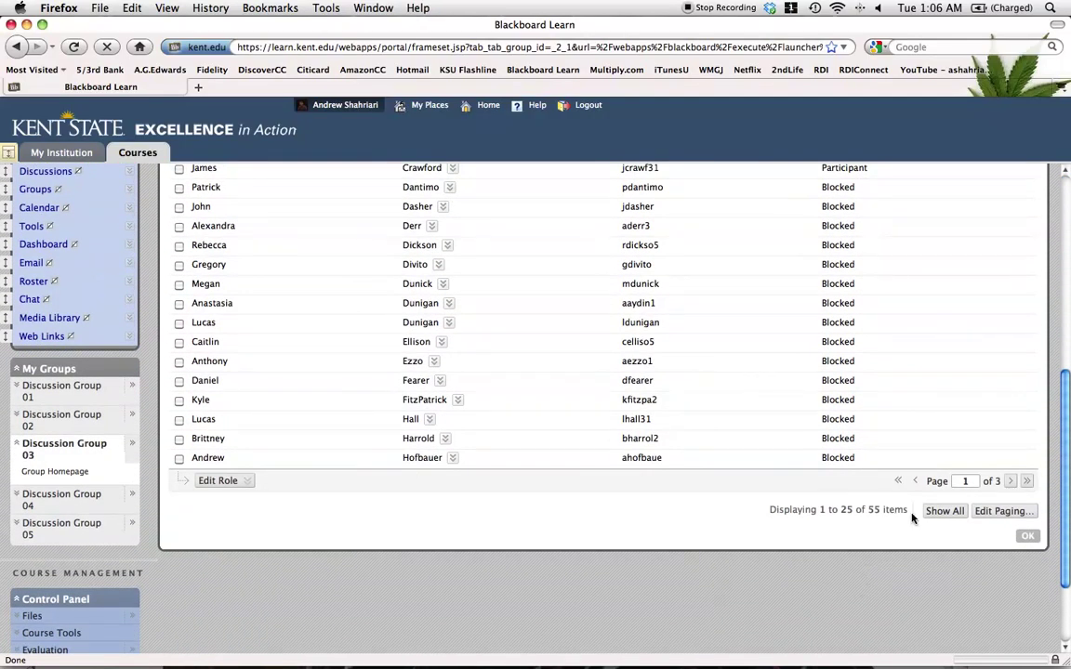
click(1028, 537)
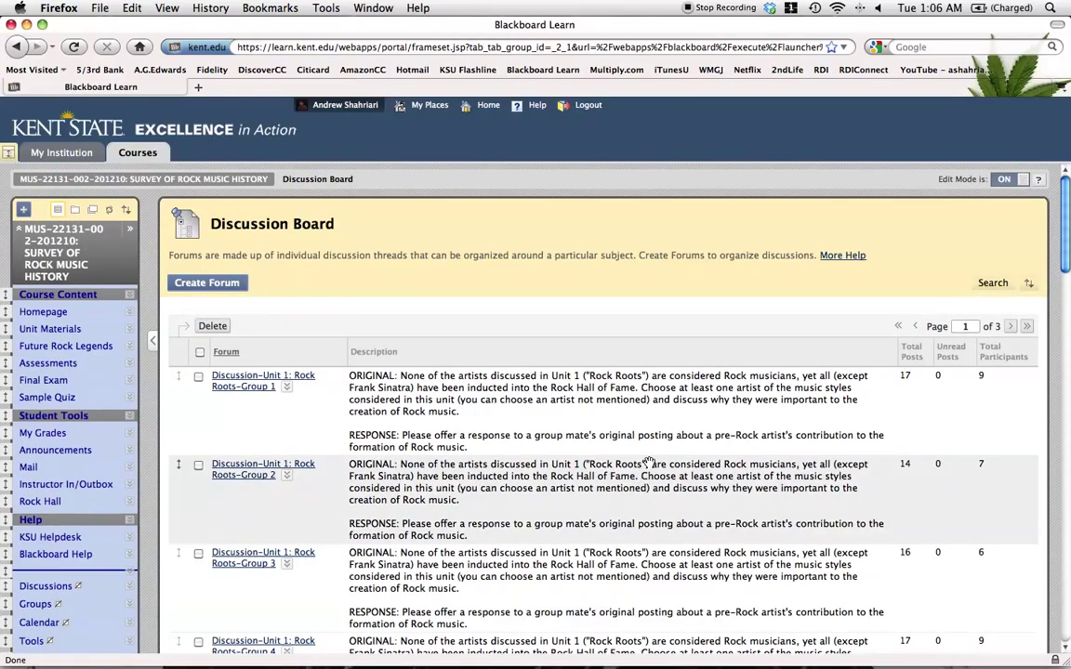
Scroll the Discussion Board forum list down to the Unit 2 Rock Foundations forums
scroll(558, 409, down, 3)
scroll(548, 397, down, 2)
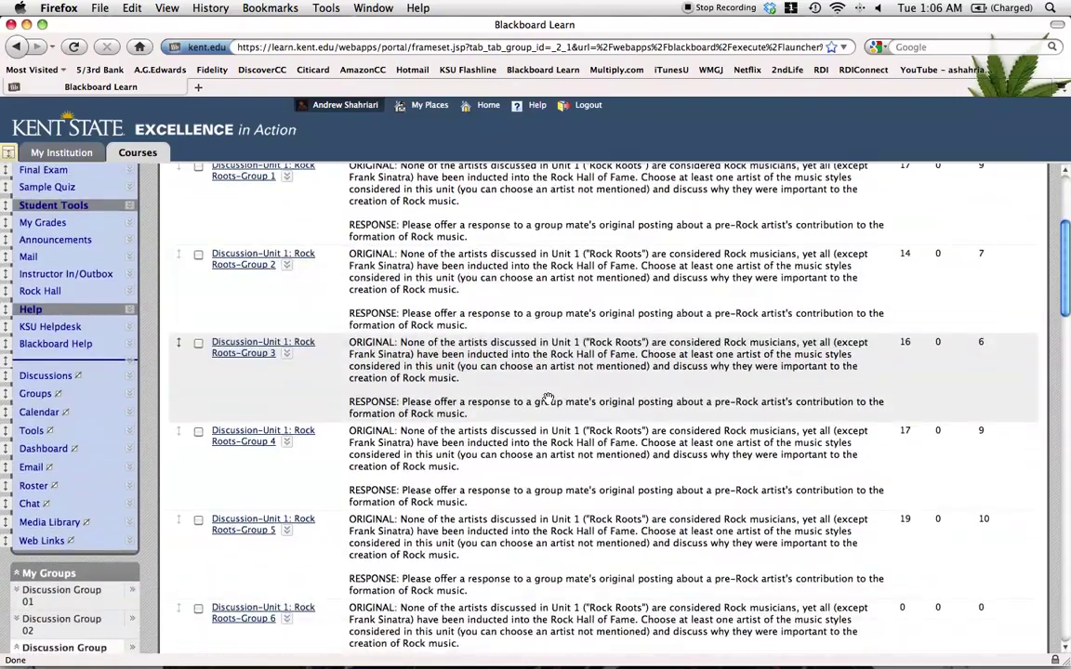
scroll(548, 398, up, 1)
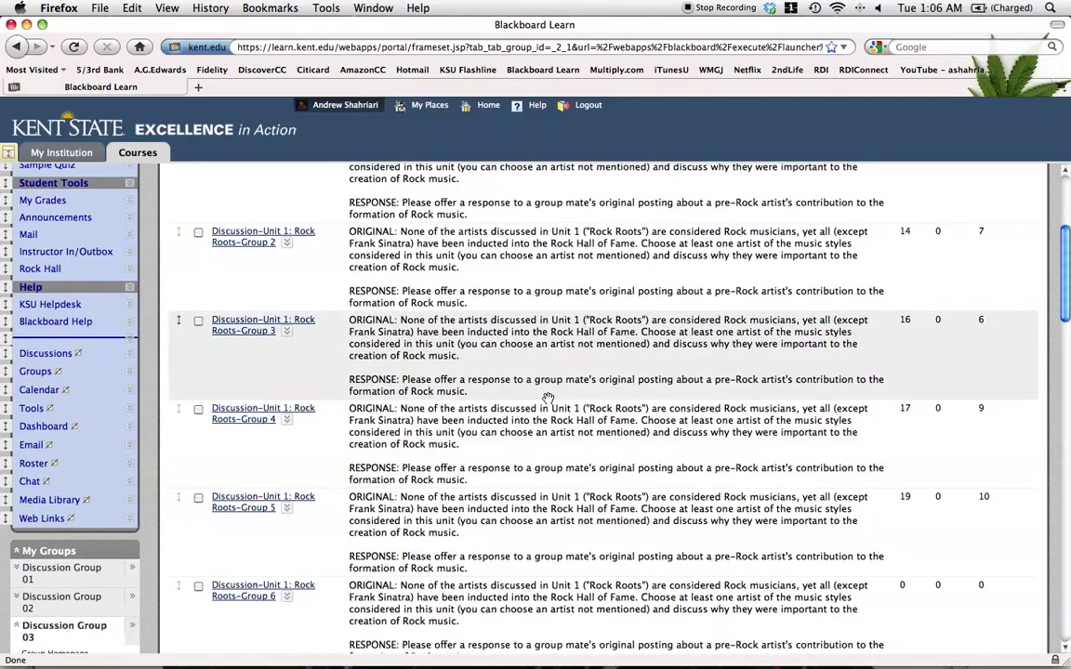
scroll(548, 397, up, 3)
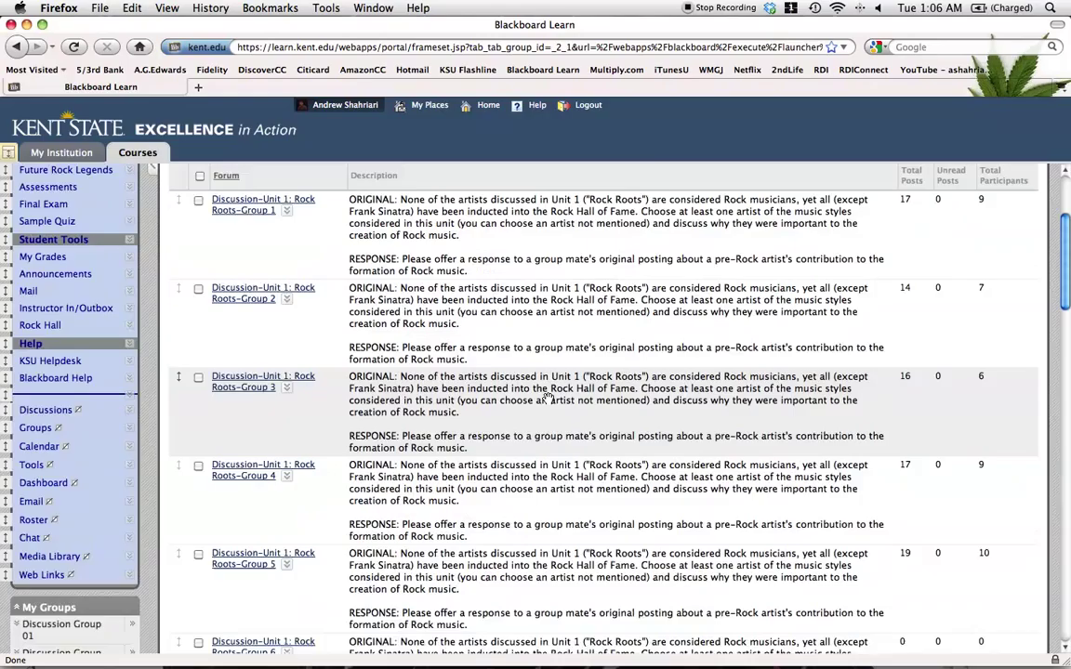
scroll(548, 398, down, 6)
scroll(549, 398, down, 7)
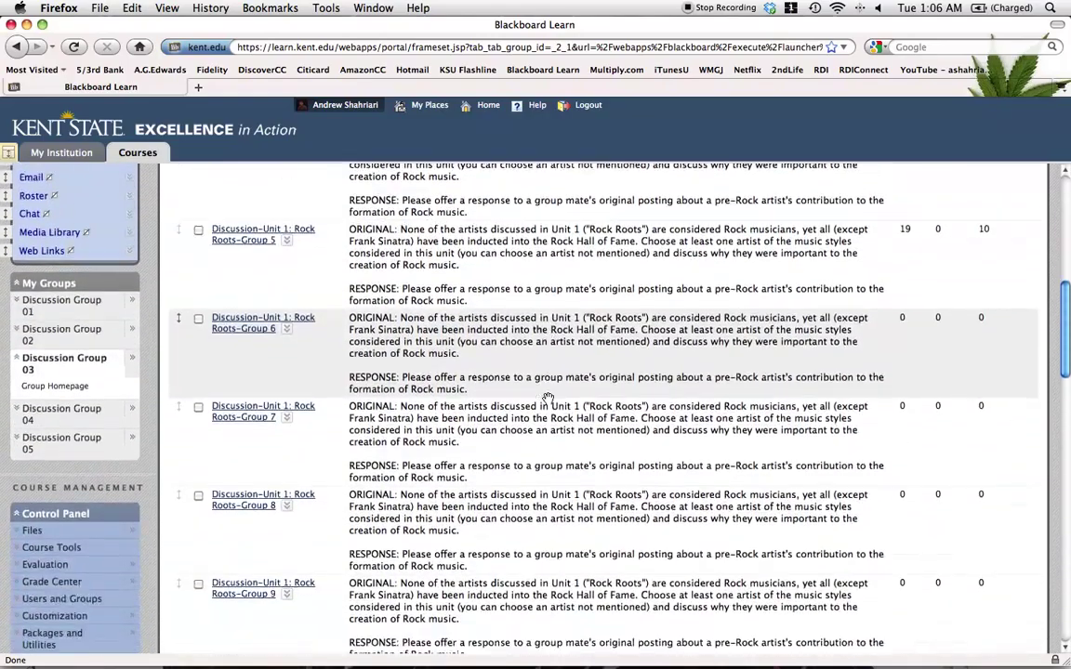
scroll(548, 398, down, 2)
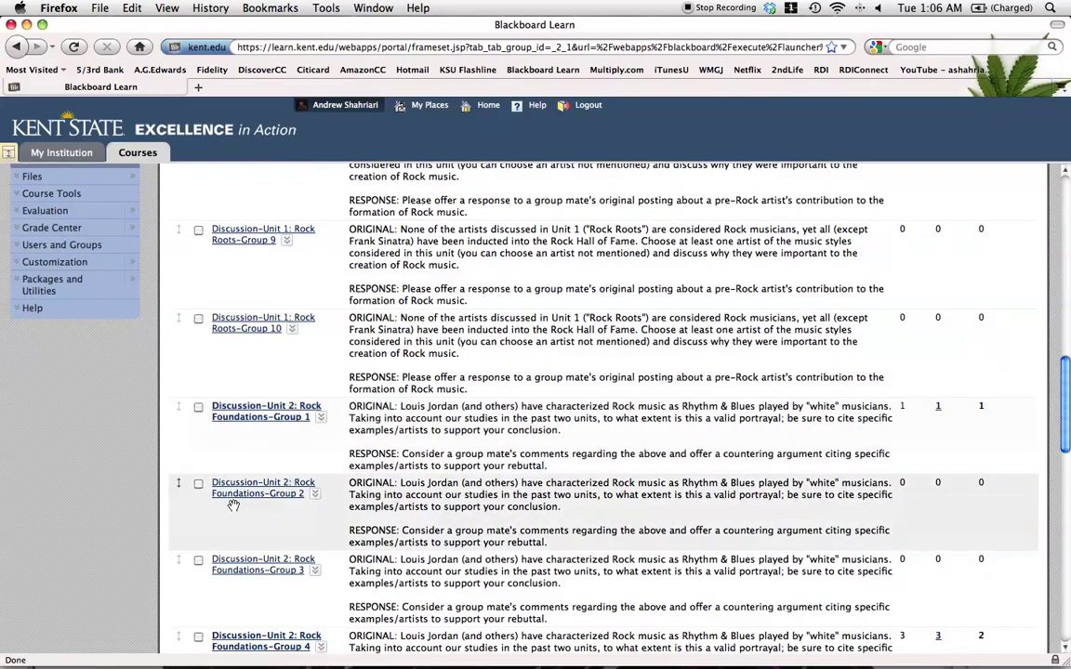
Open Manage Forum Users for the Unit 2 Rock Foundations-Group 2 forum and list all 55 users
click(315, 493)
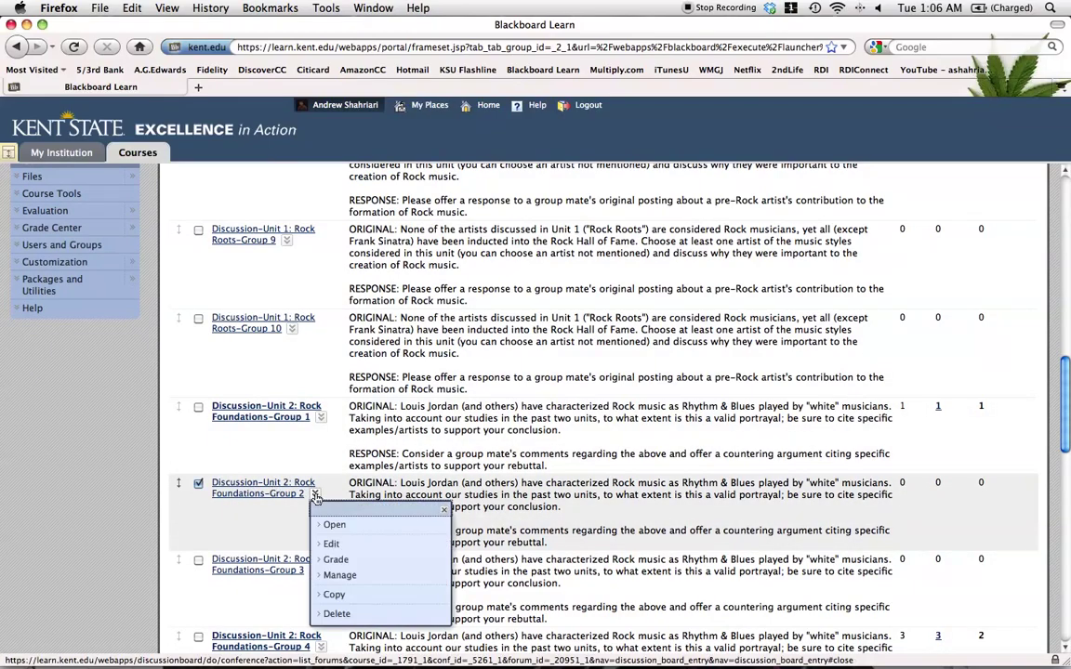
click(340, 576)
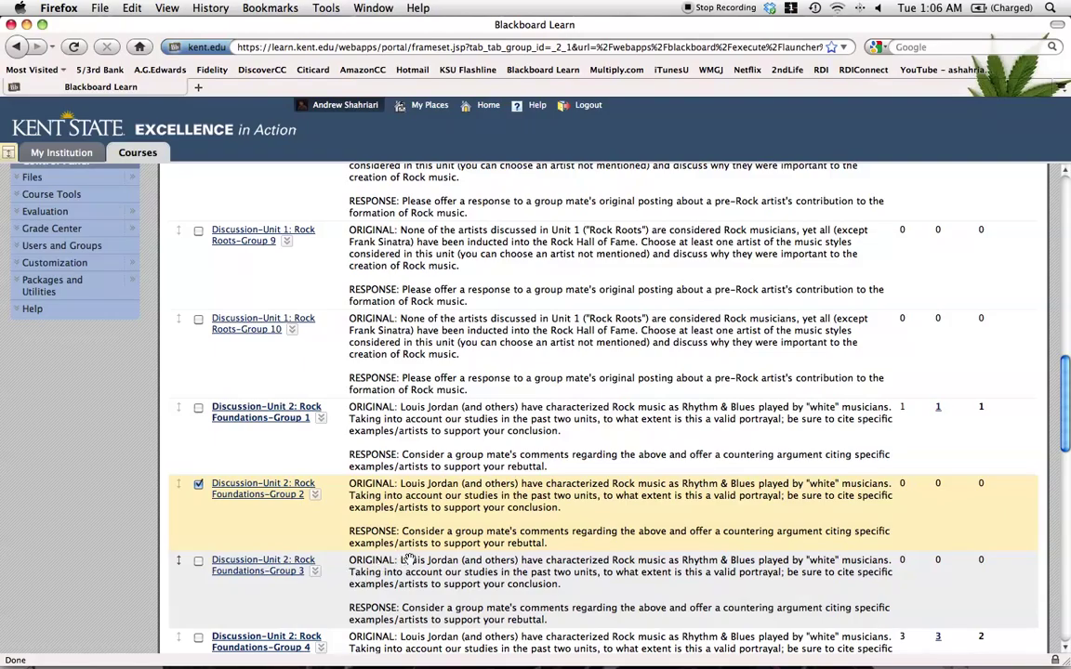
click(316, 499)
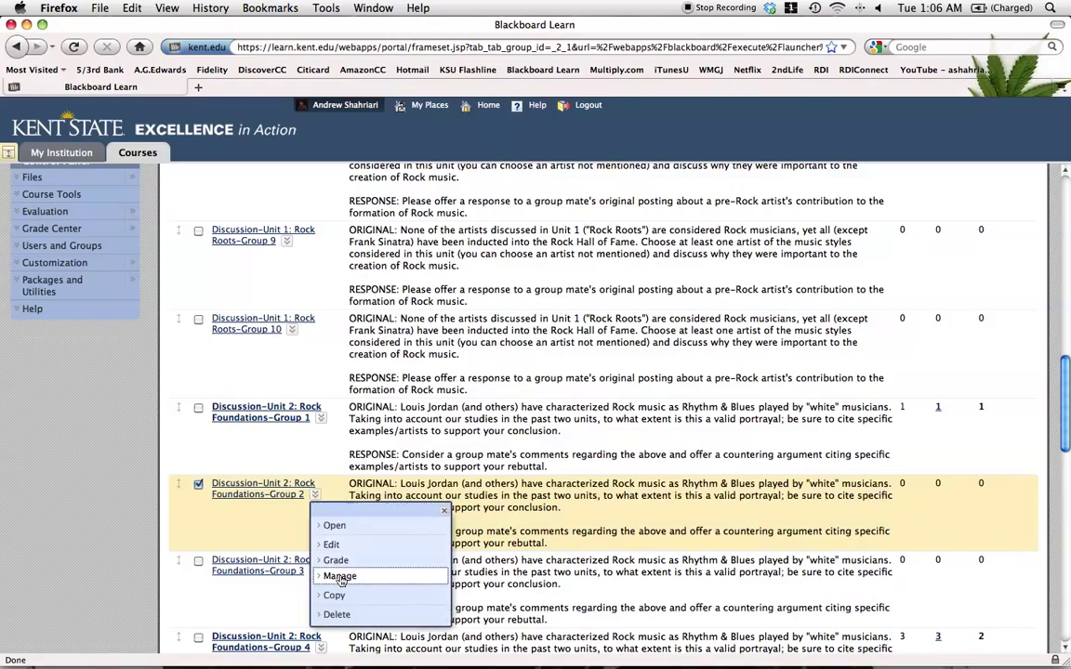
click(334, 573)
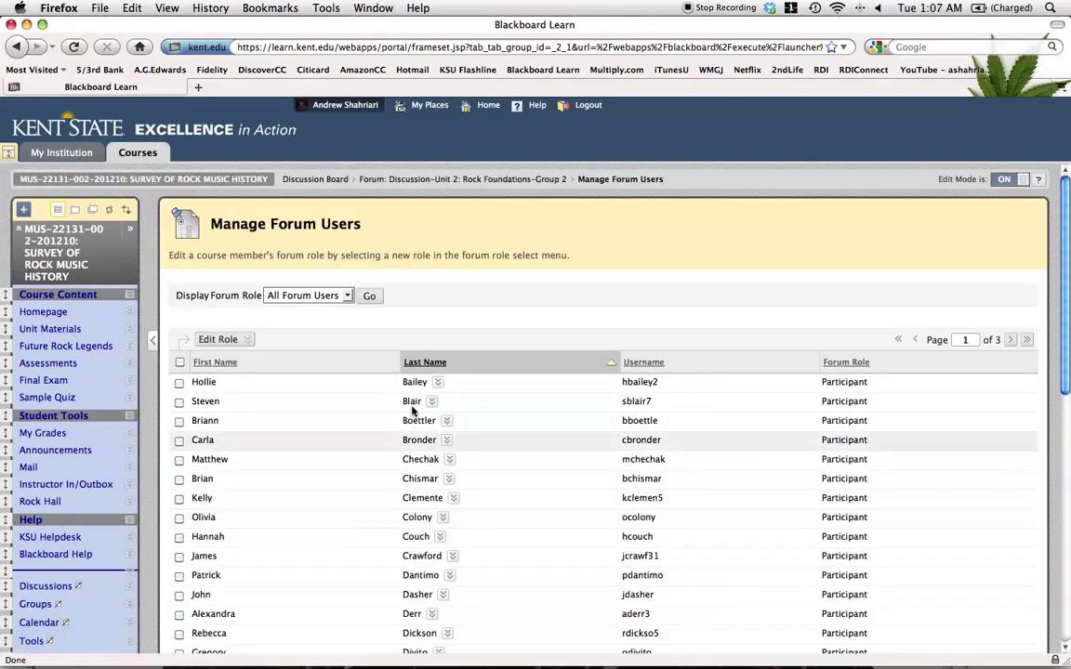
scroll(699, 497, down, 10)
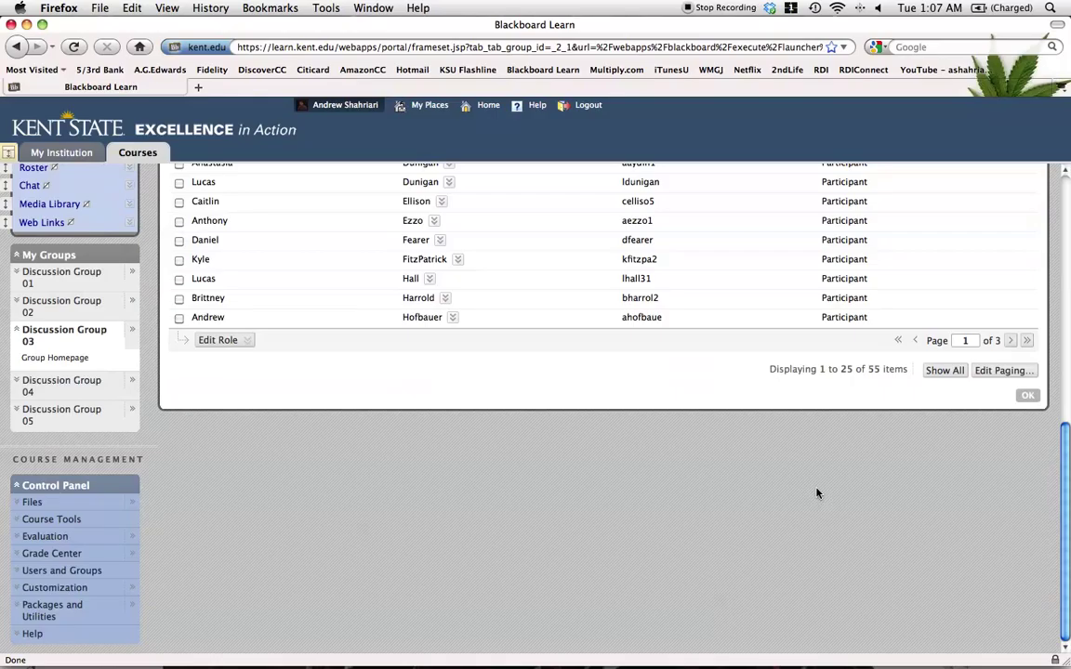
click(943, 370)
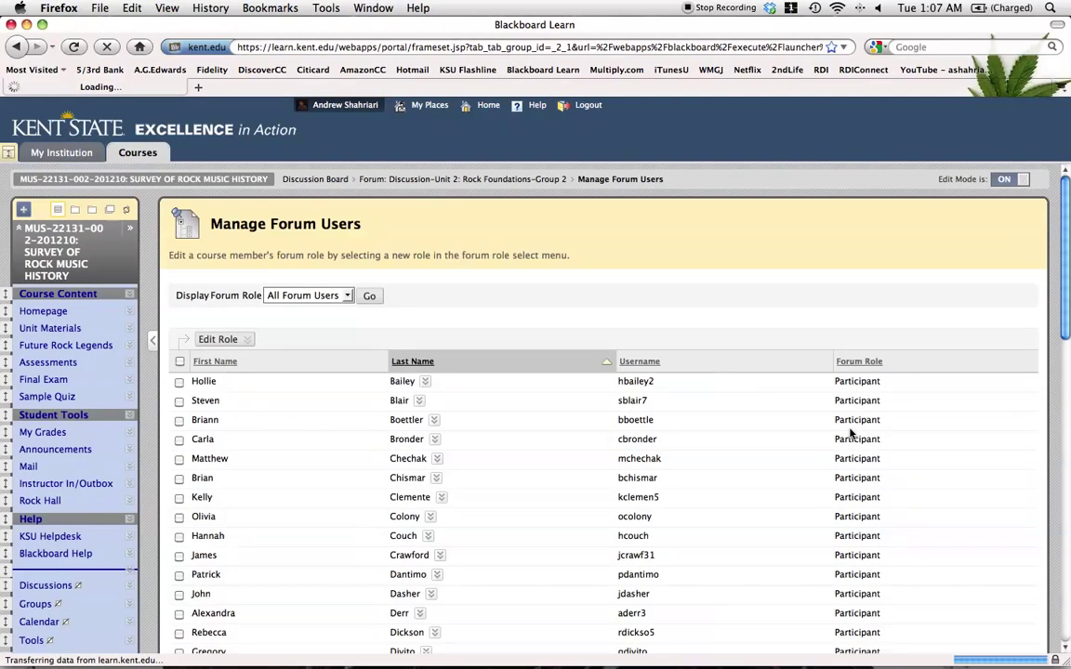
Select every user in the Group 2 forum and change their role to Blocked
click(221, 339)
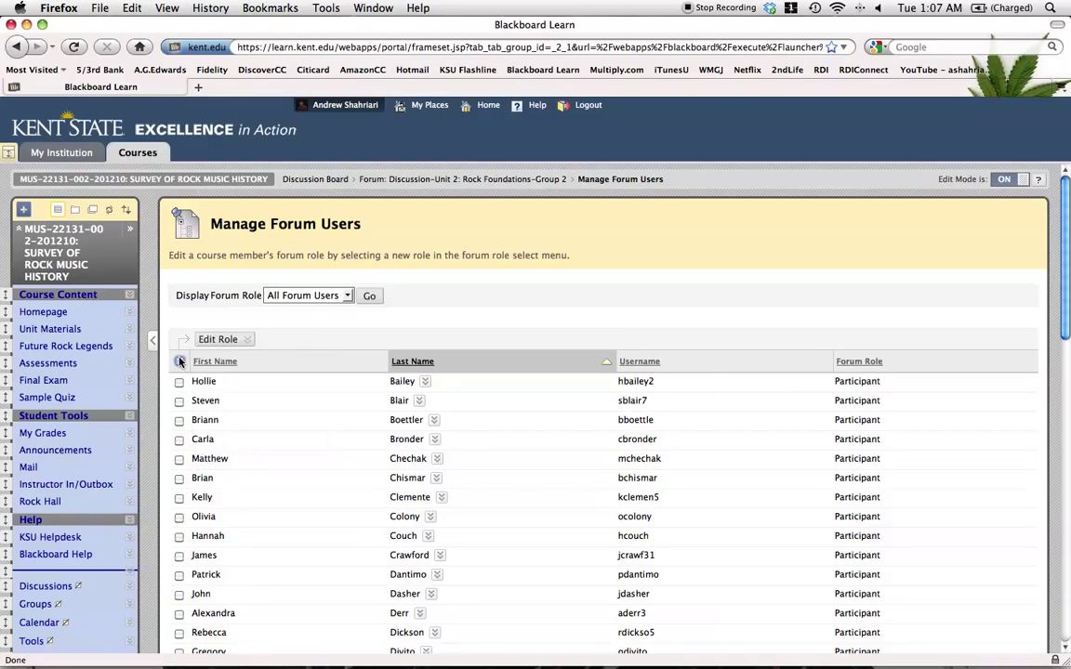
click(180, 361)
click(223, 340)
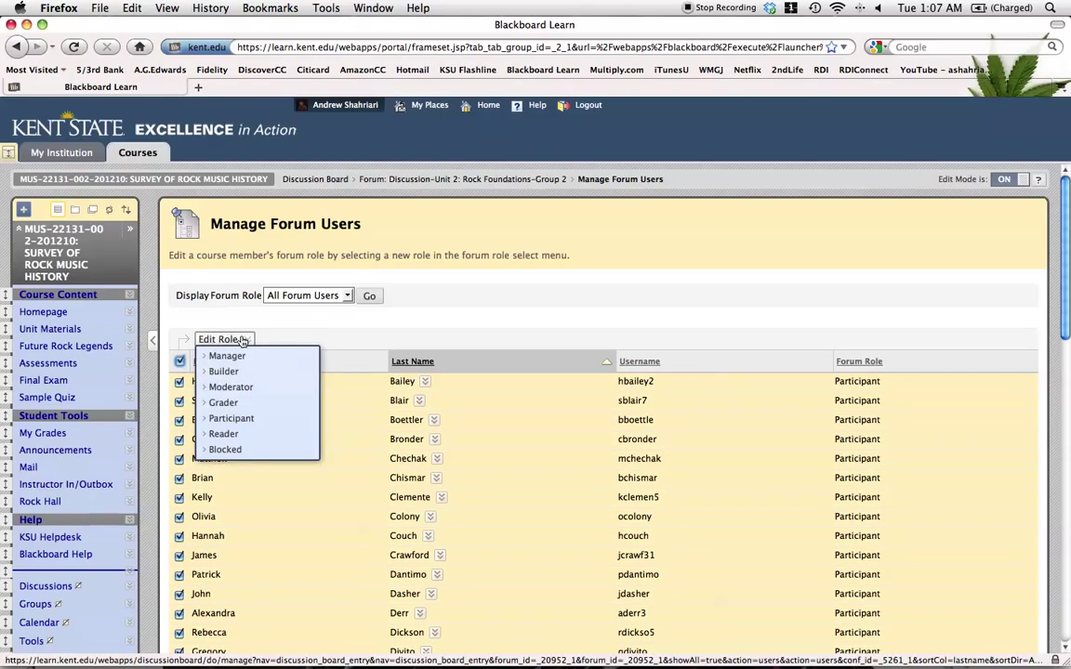
click(238, 451)
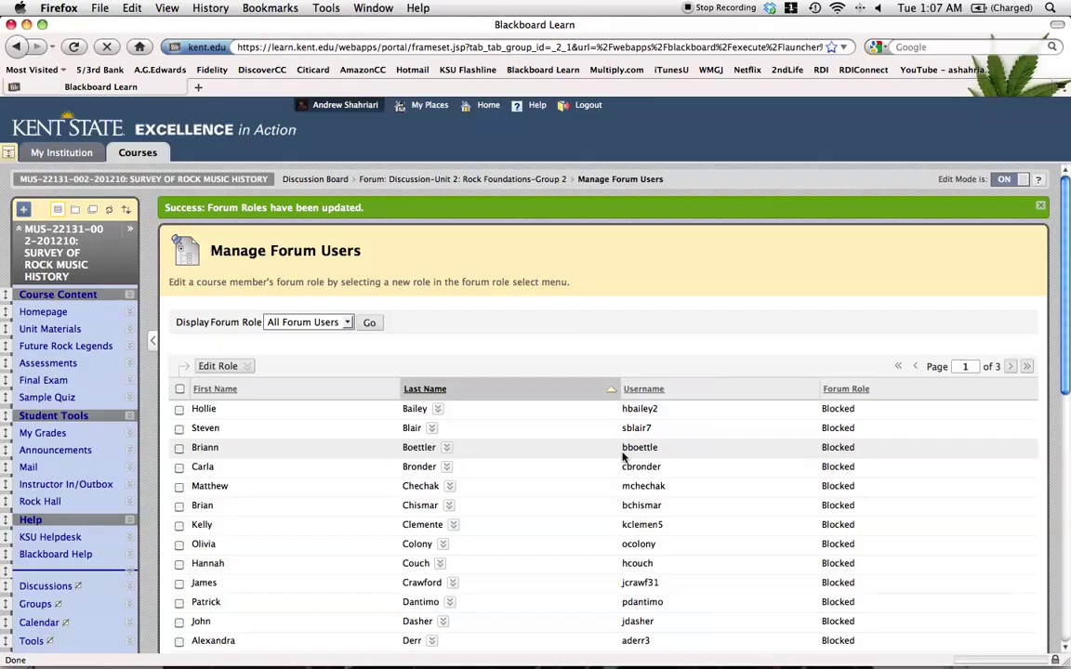
Check the Group 2 members in the Word roster, then return to Blackboard Learn
key(F3)
click(794, 175)
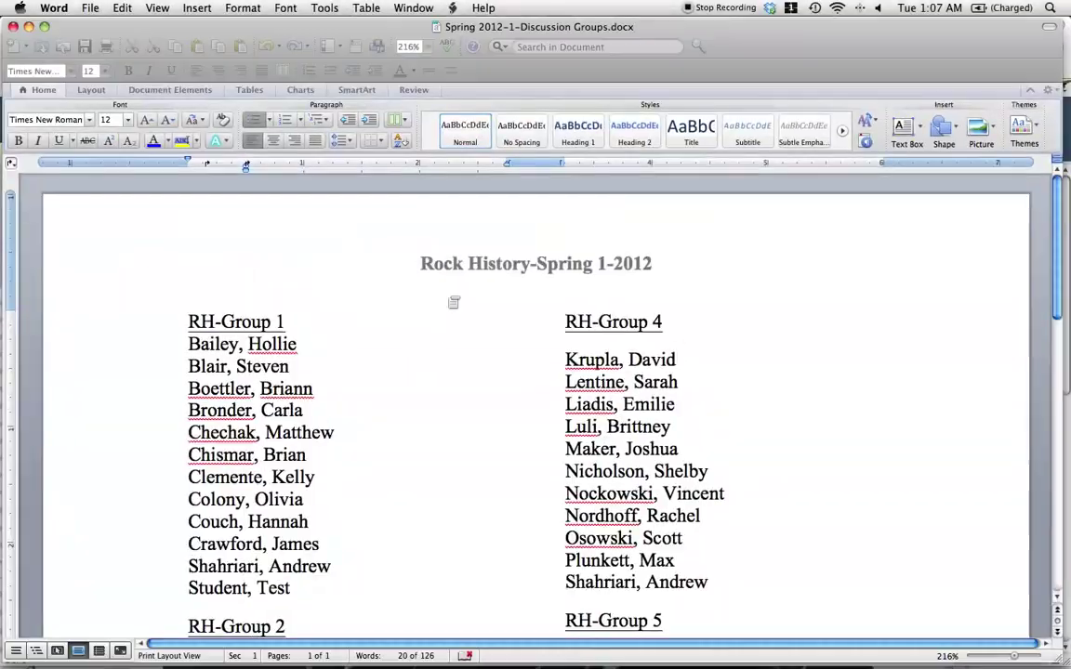
scroll(535, 409, down, 5)
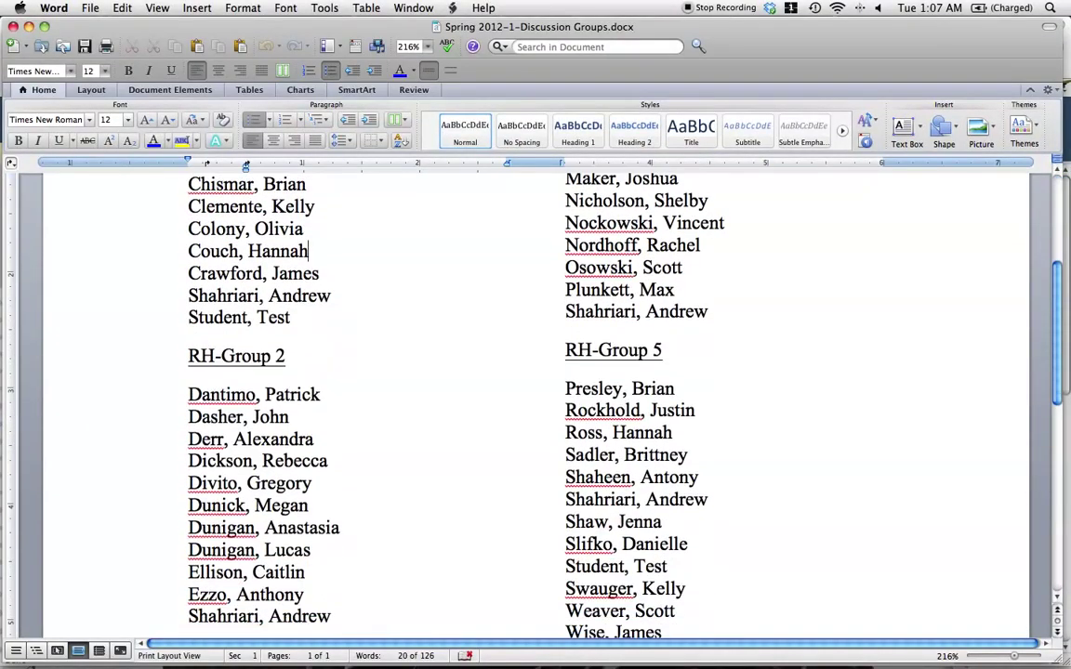
scroll(536, 409, down, 1)
key(F3)
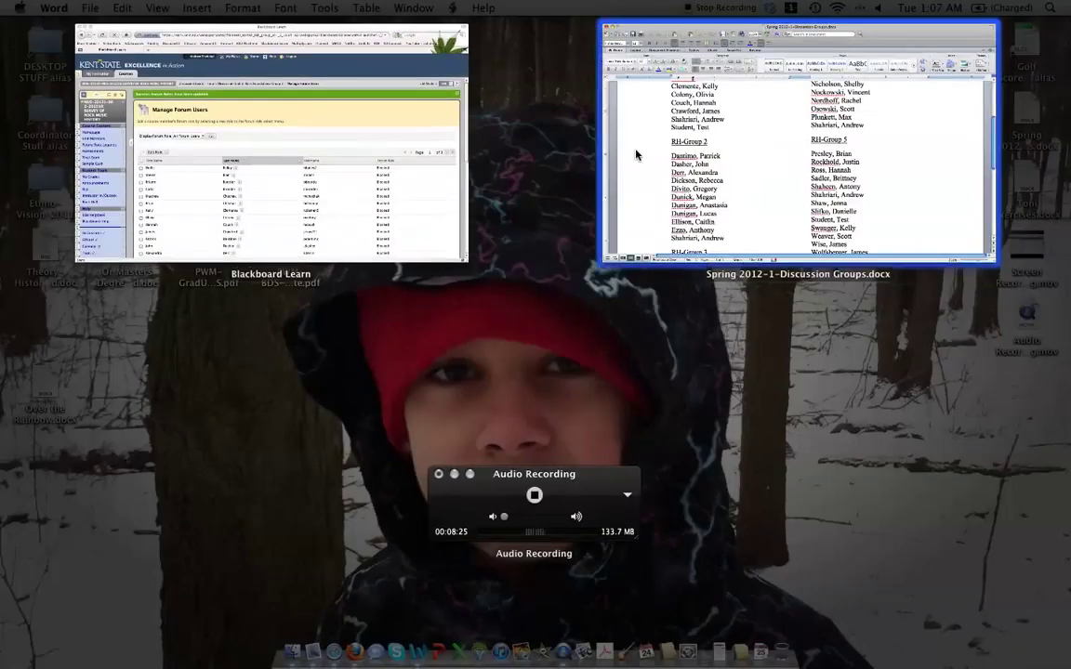
click(396, 198)
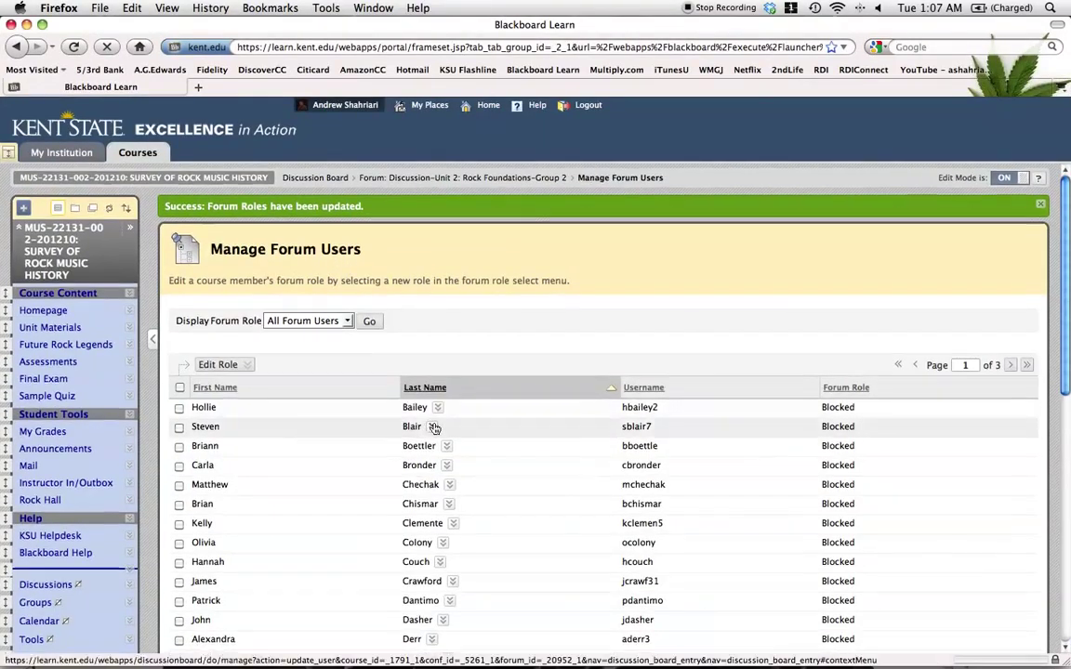
Check the ten Group 2 students and set their forum role to Participant
scroll(335, 428, down, 4)
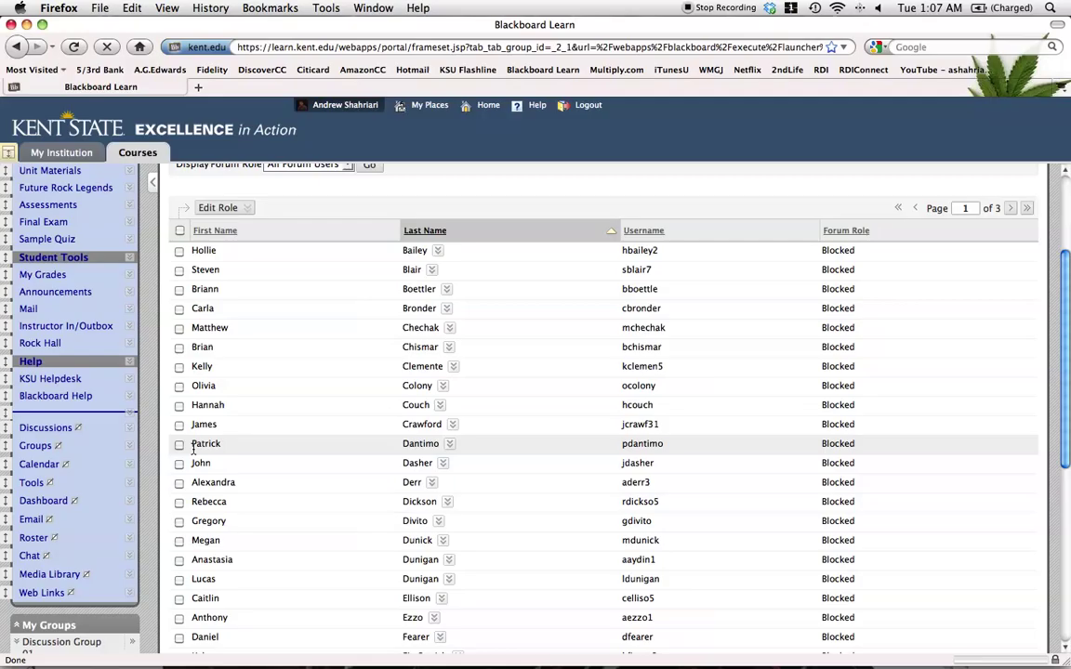
click(179, 445)
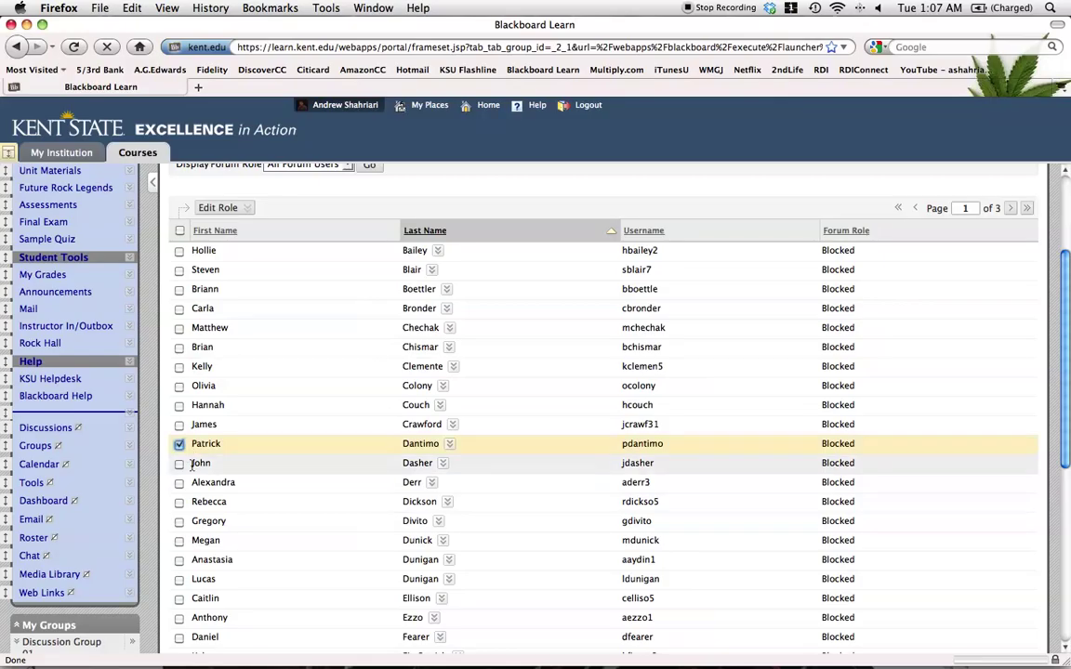
click(179, 618)
click(179, 599)
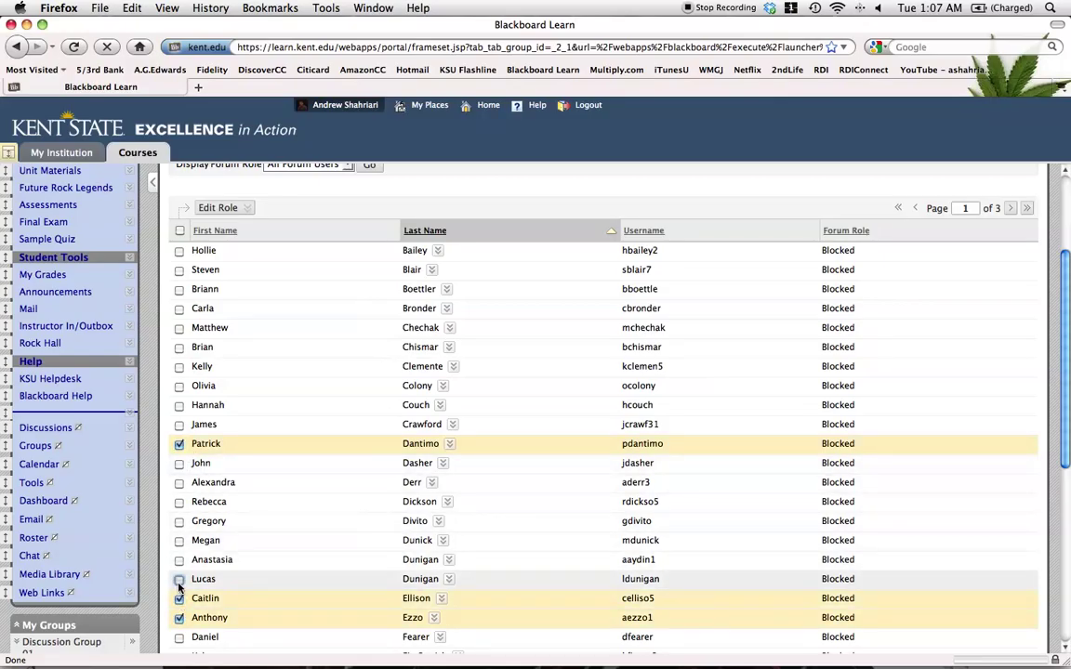
click(179, 579)
click(179, 560)
click(179, 540)
click(180, 520)
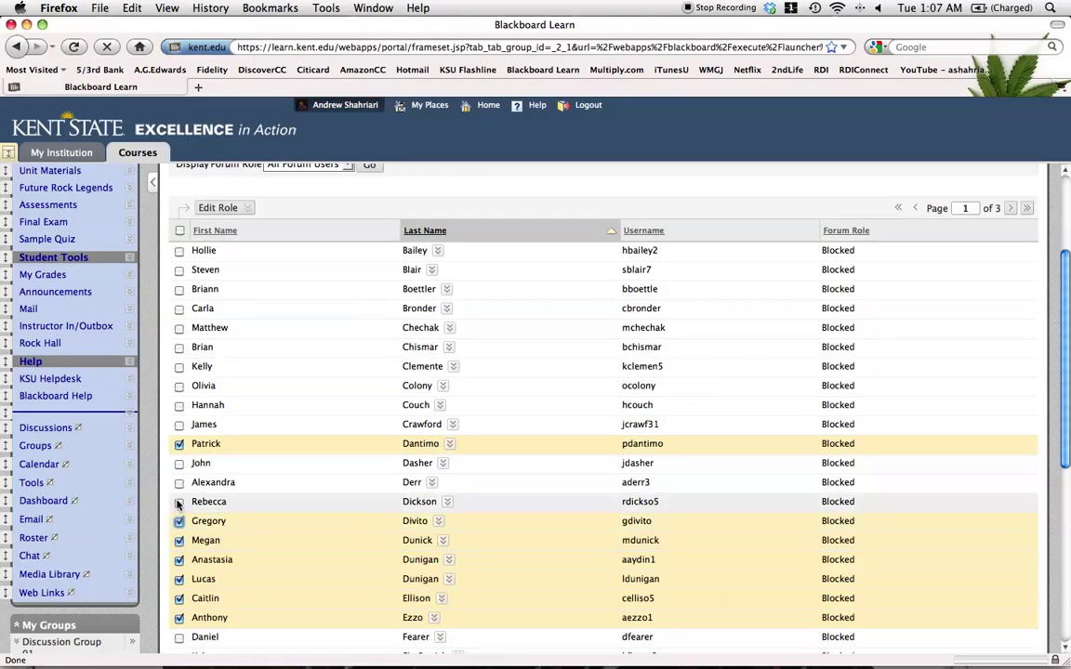
click(179, 502)
click(179, 483)
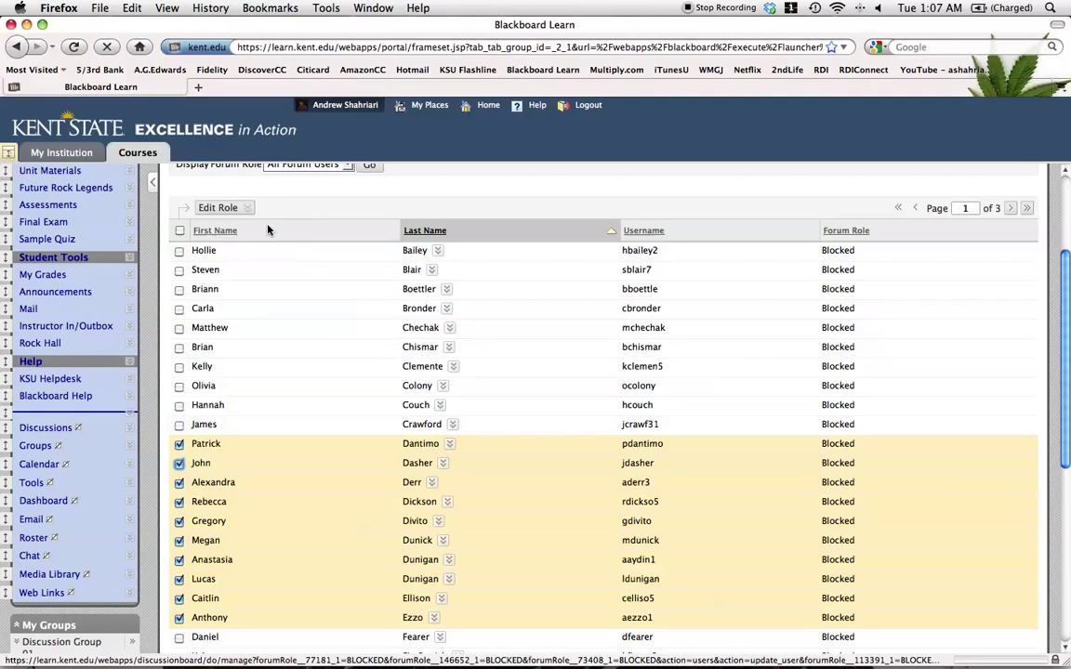
click(219, 207)
click(230, 288)
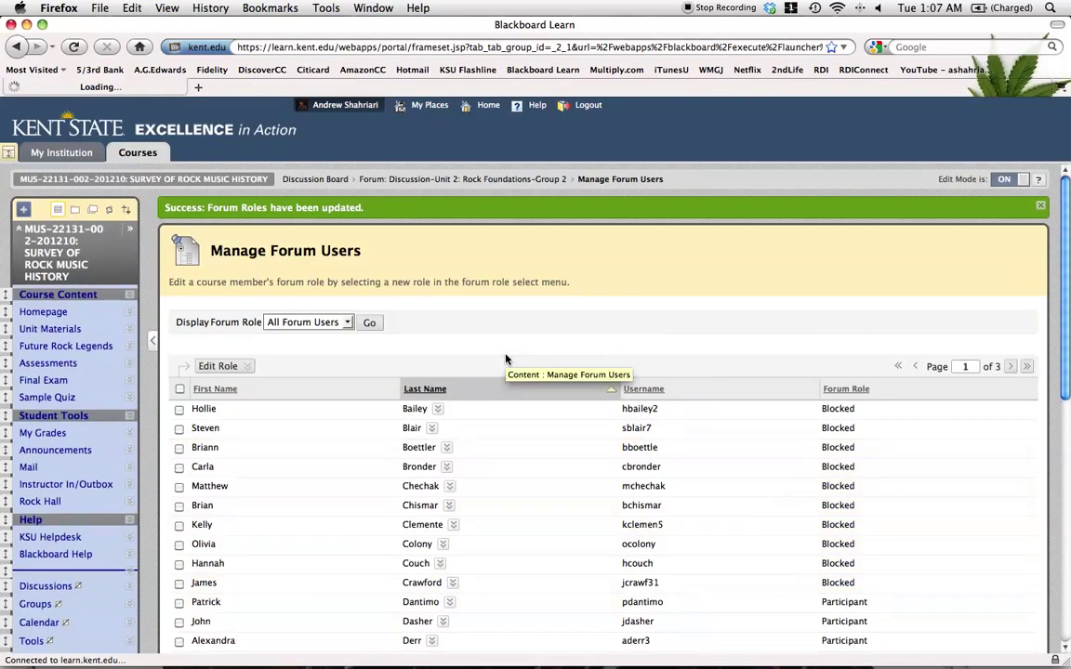
Confirm the Group 2 role changes with OK to return to the Discussion Board
scroll(868, 455, down, 5)
scroll(868, 454, down, 3)
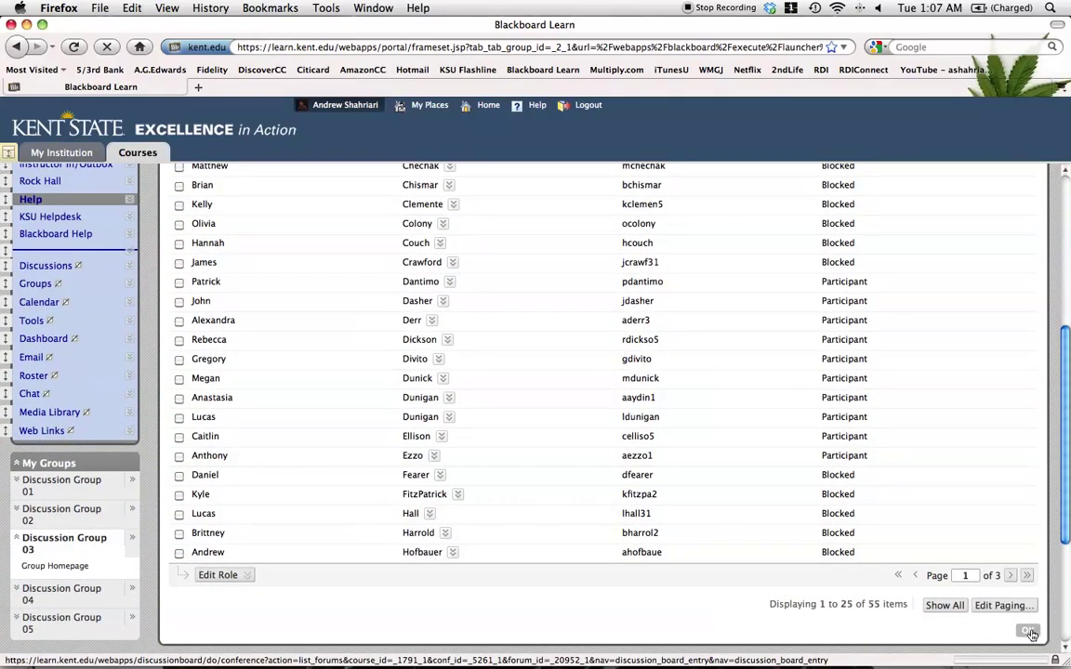
click(1029, 632)
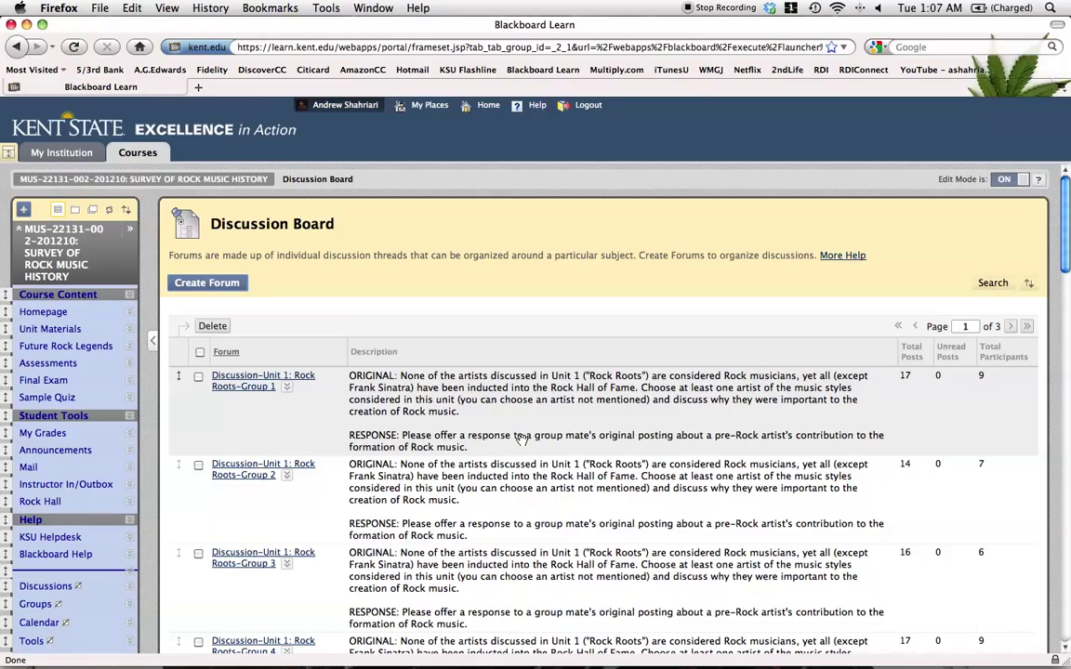
As the test student, open Survey of Rock Music History > Unit Materials > Unit 2-Rock Foundations > Group 5 forum
key(ctrl+Right)
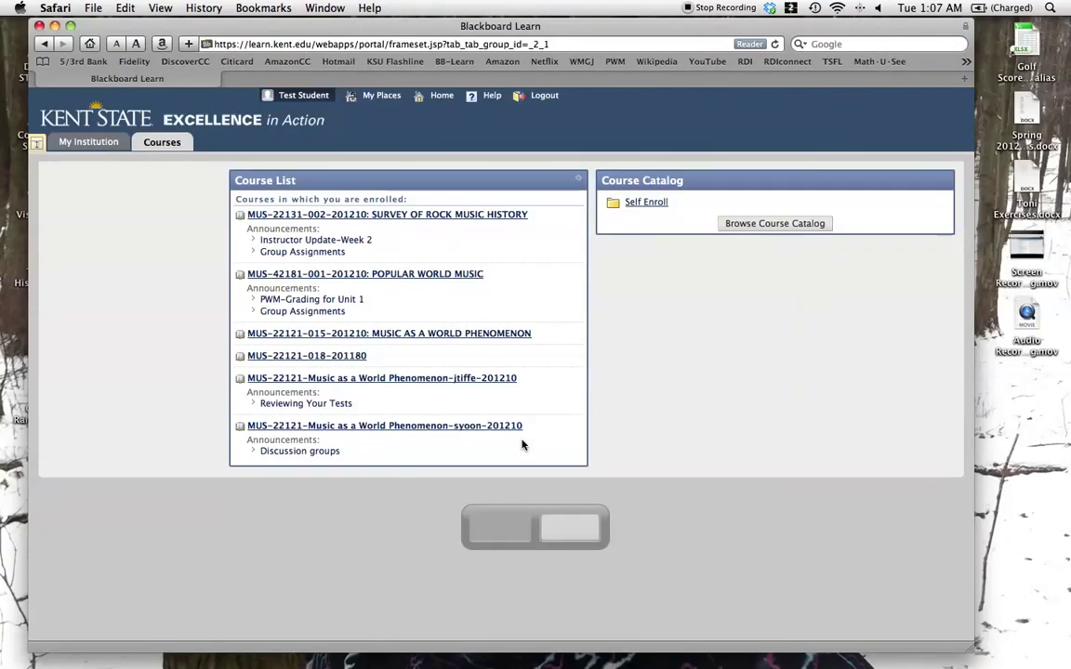
click(437, 214)
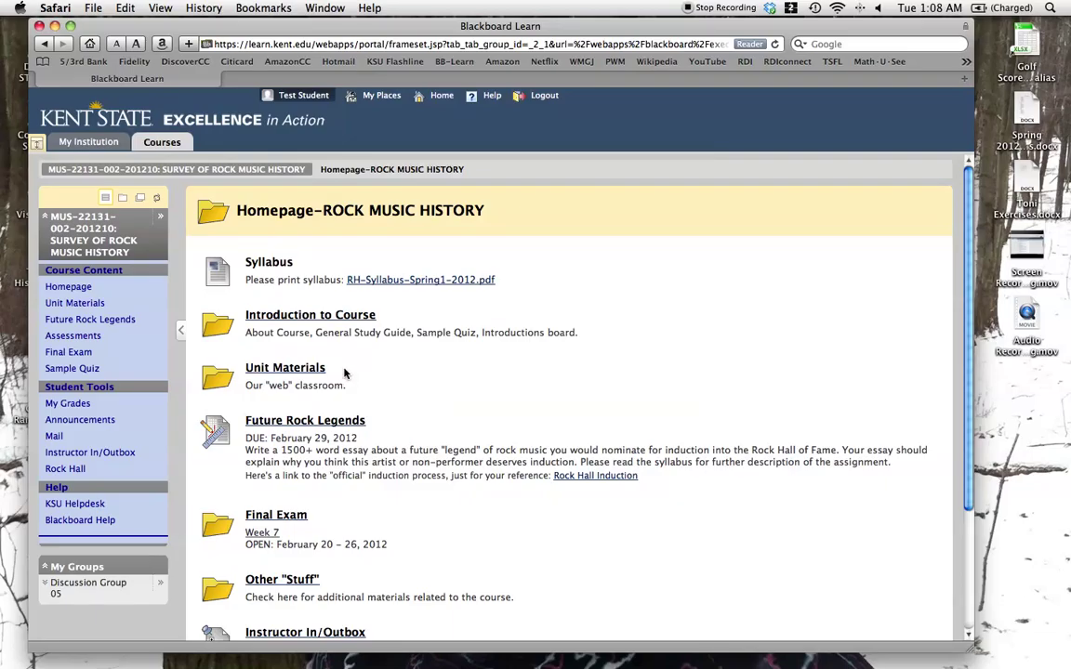
click(275, 373)
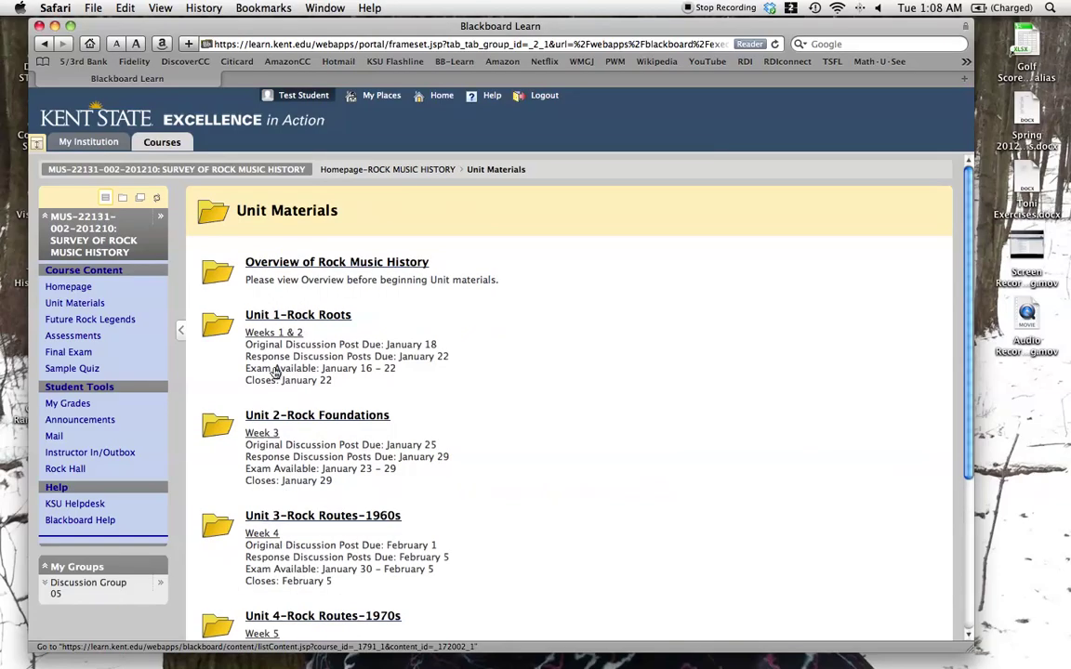
click(311, 417)
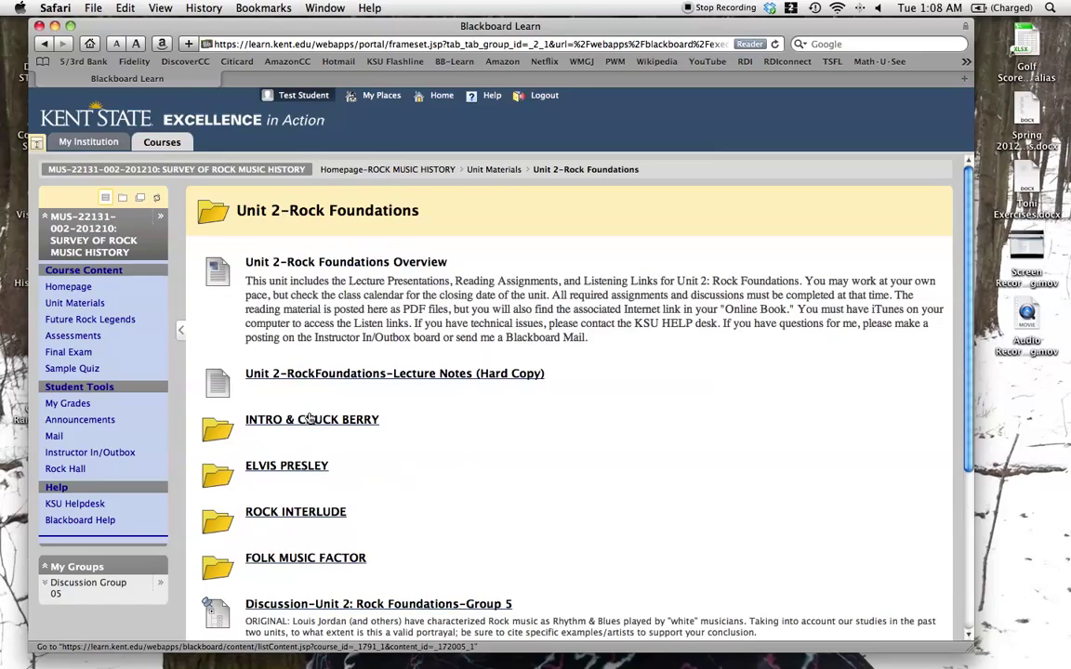
scroll(488, 409, down, 5)
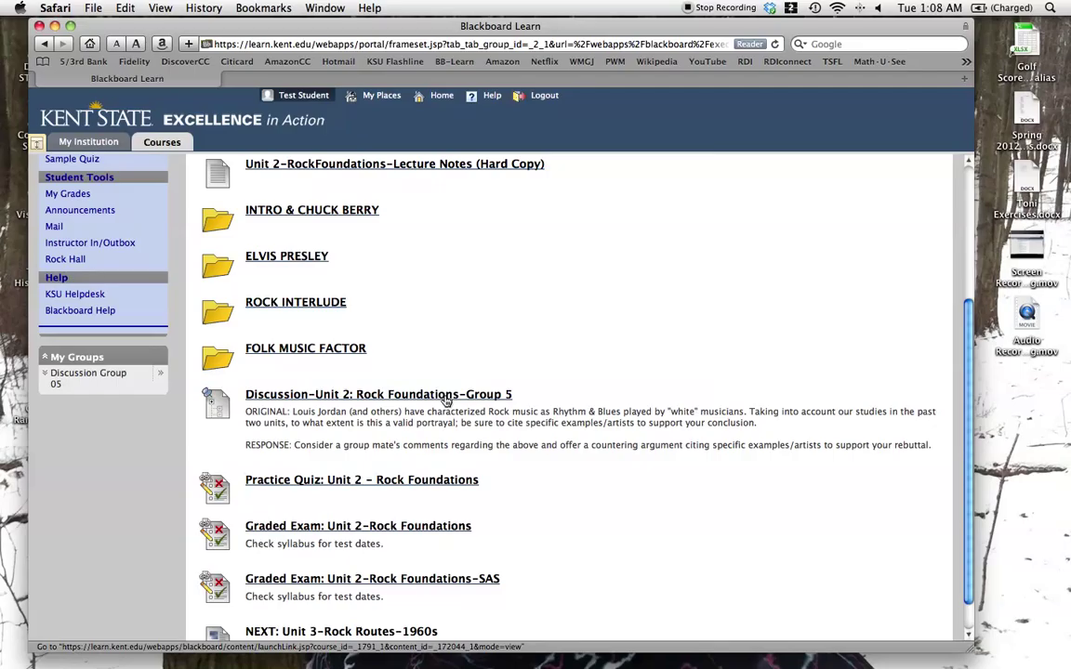
click(447, 398)
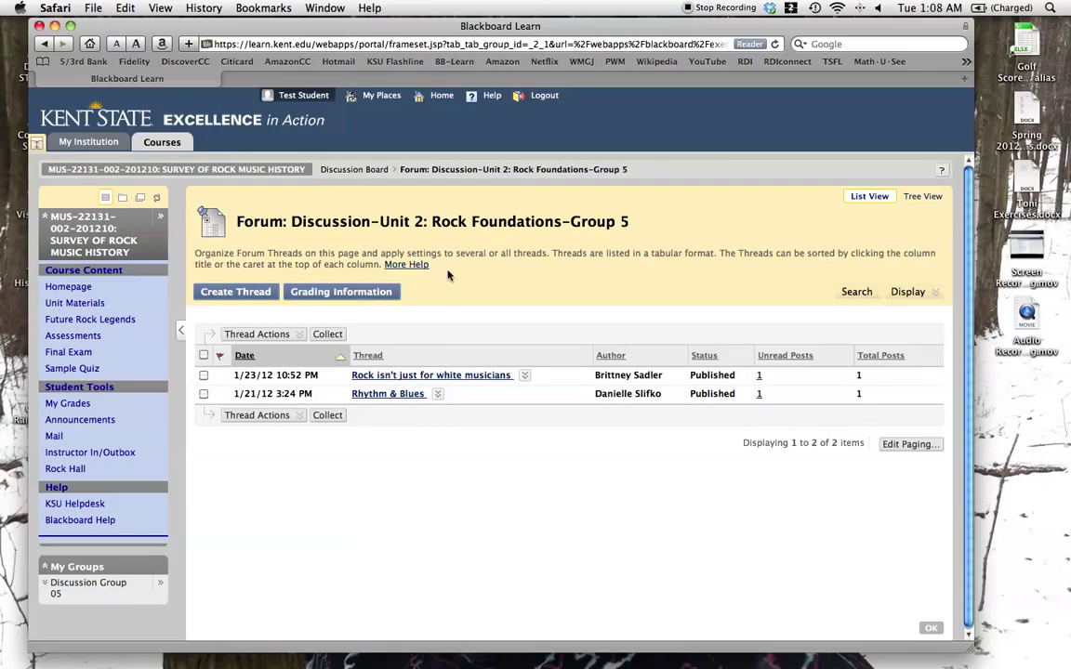
Return to the test student's Discussion Board and scroll through the forums to the Unit 3 groups
click(359, 173)
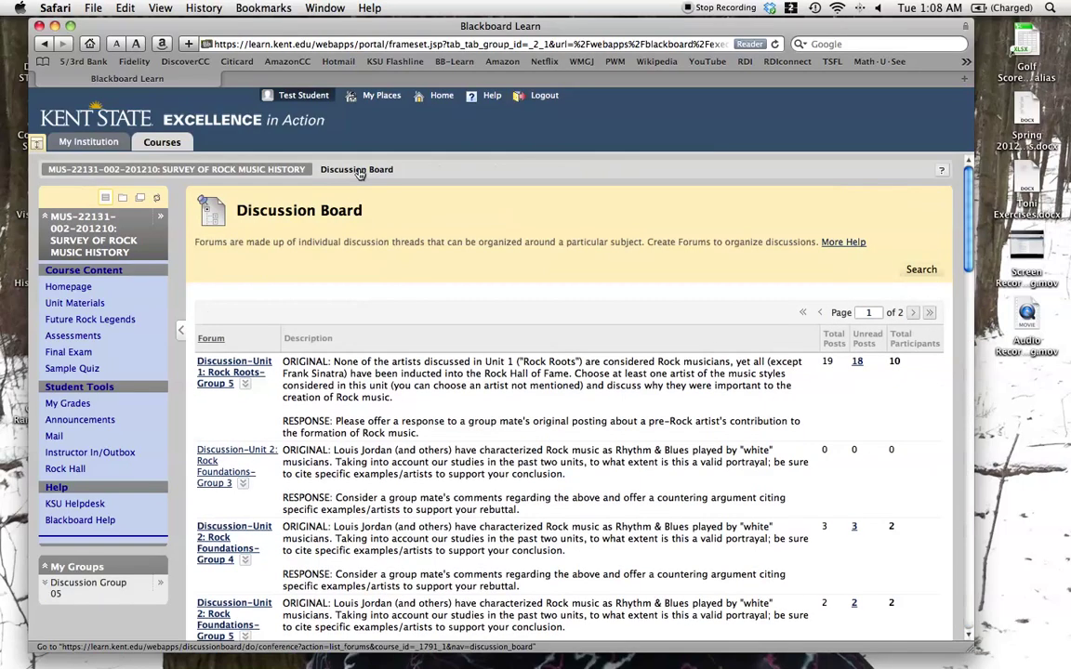
scroll(637, 412, down, 10)
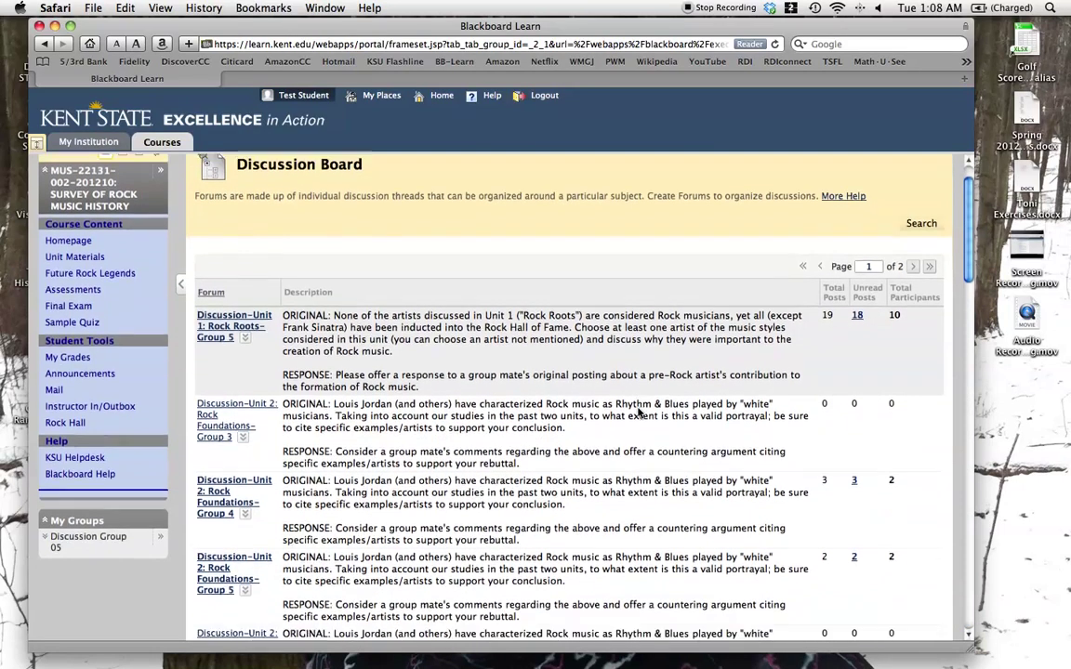
scroll(638, 412, down, 10)
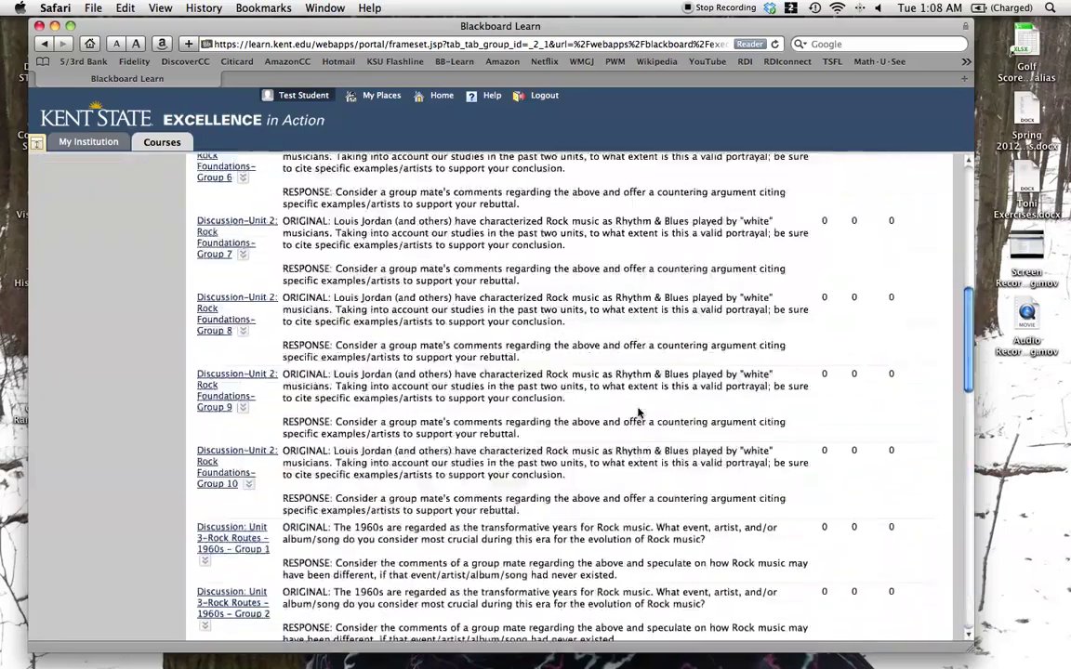
scroll(637, 412, up, 15)
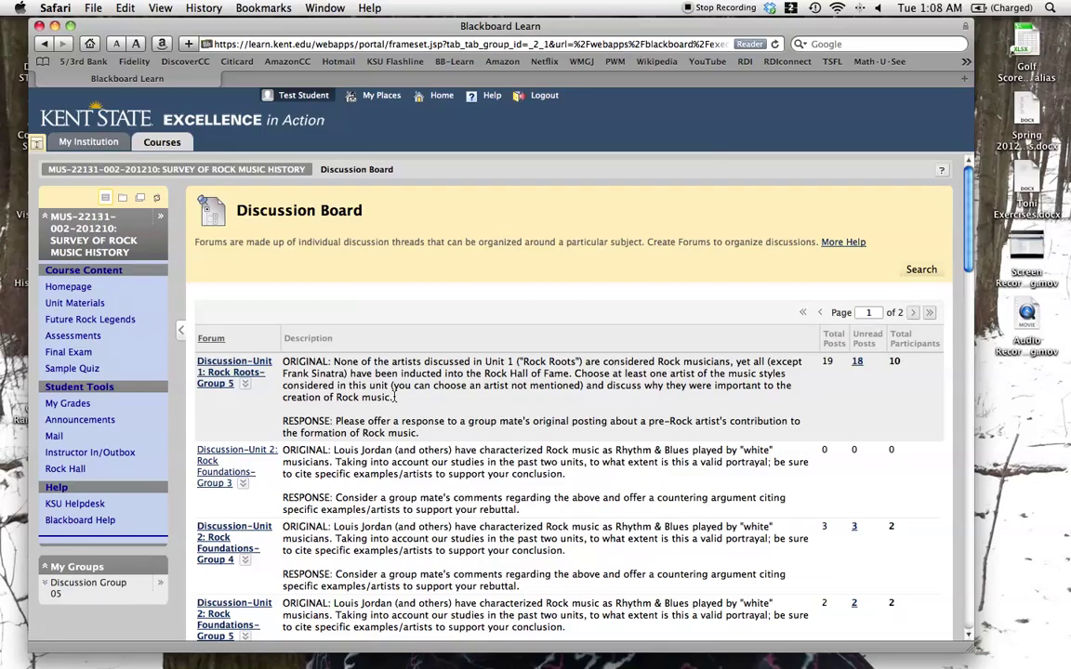
scroll(338, 394, down, 1)
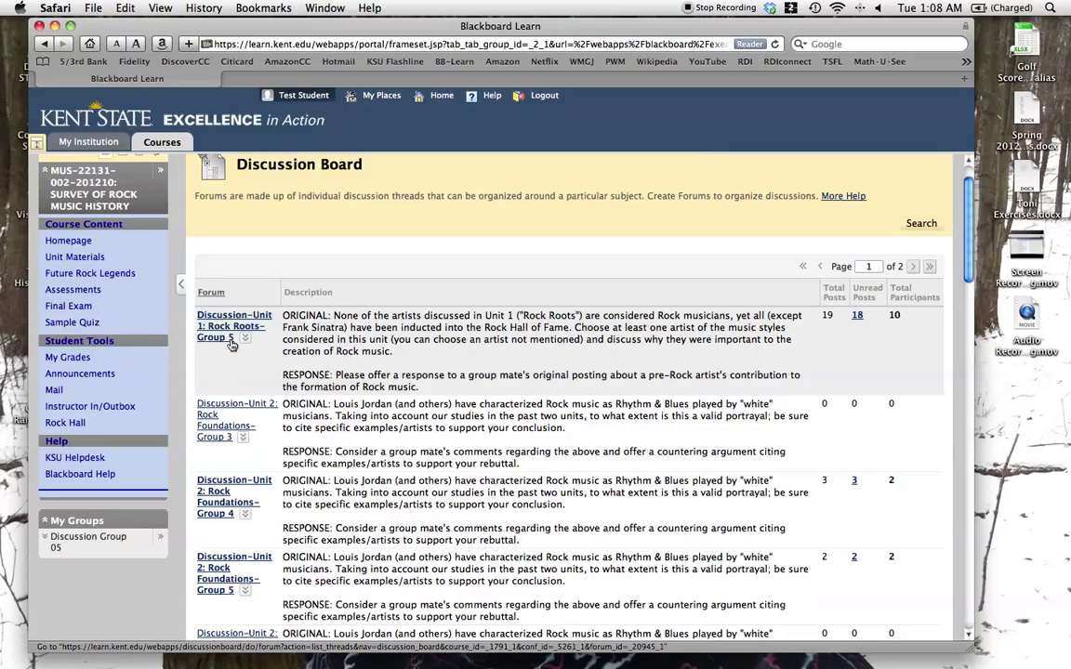
scroll(313, 416, down, 2)
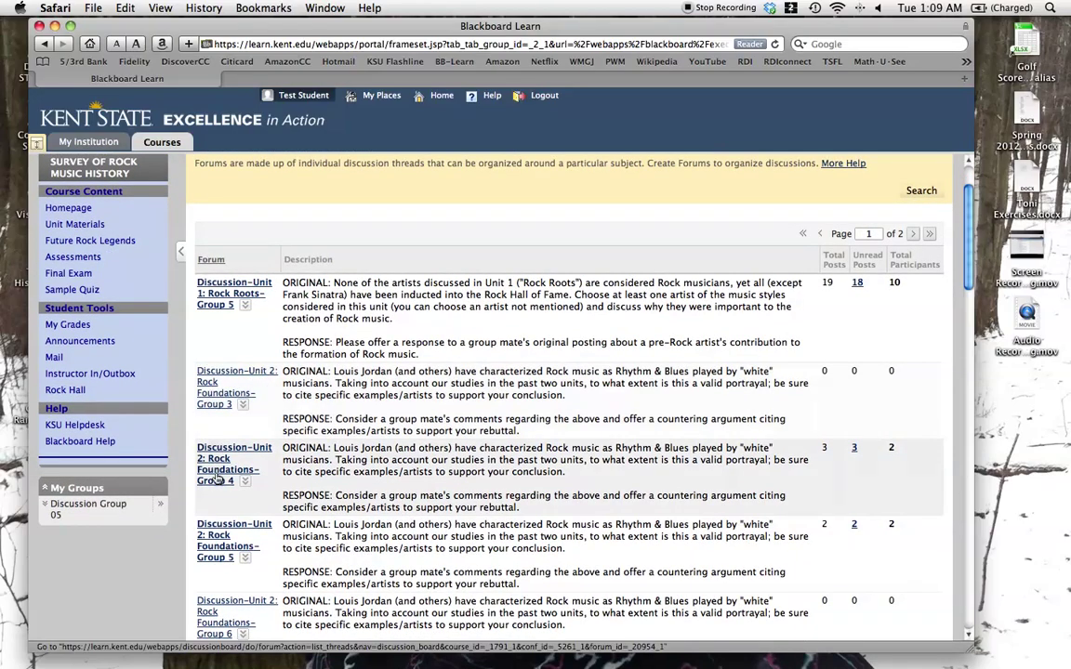
scroll(216, 479, down, 15)
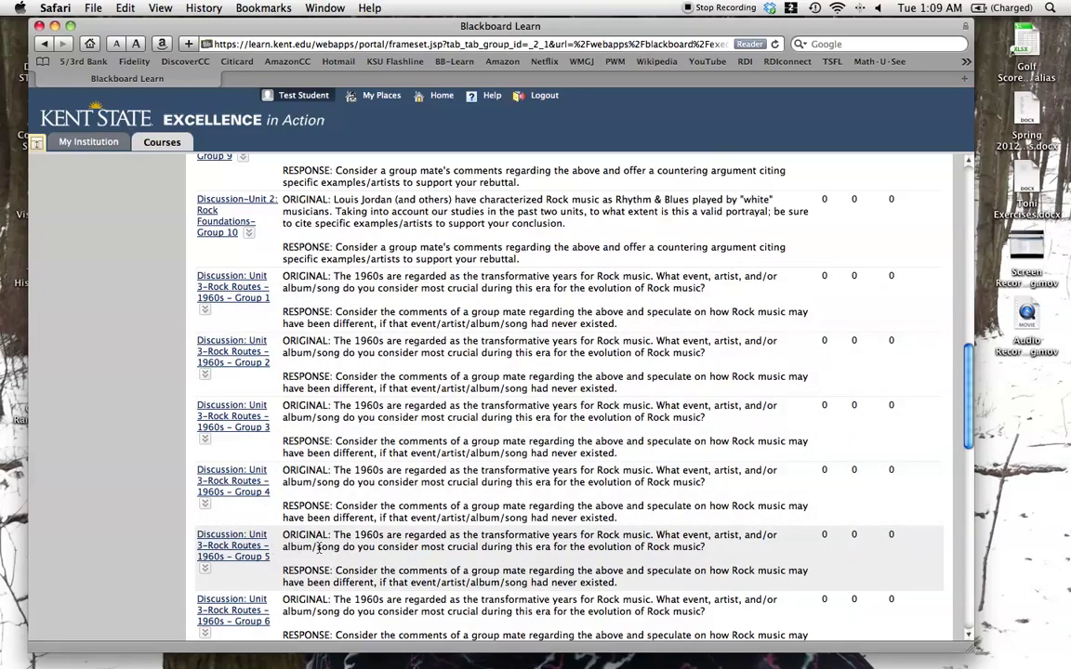
scroll(318, 548, up, 20)
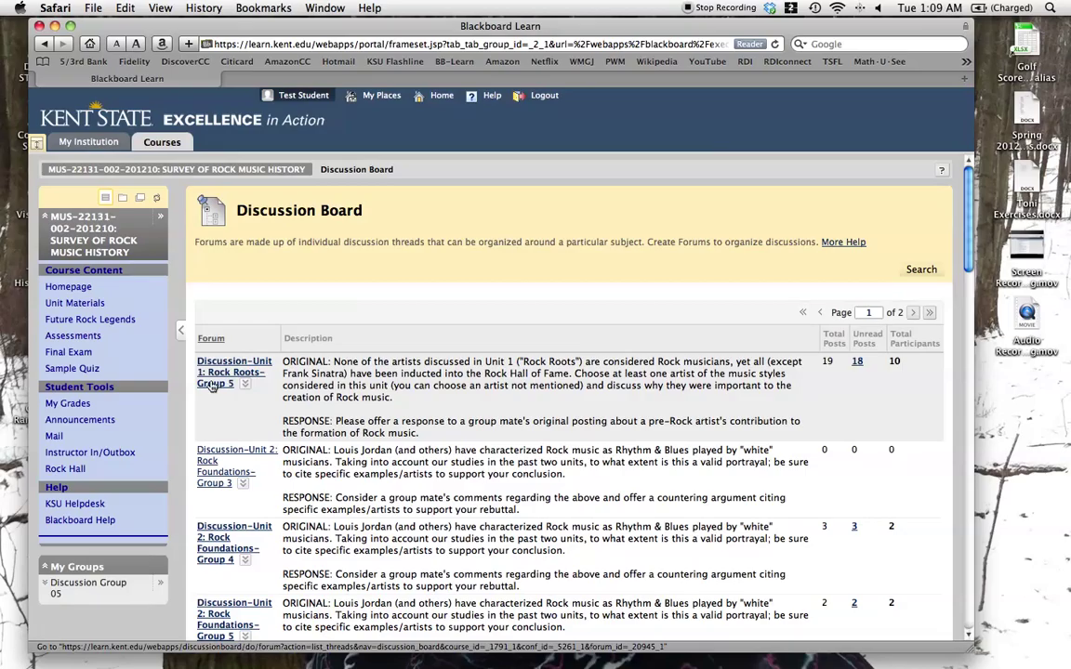